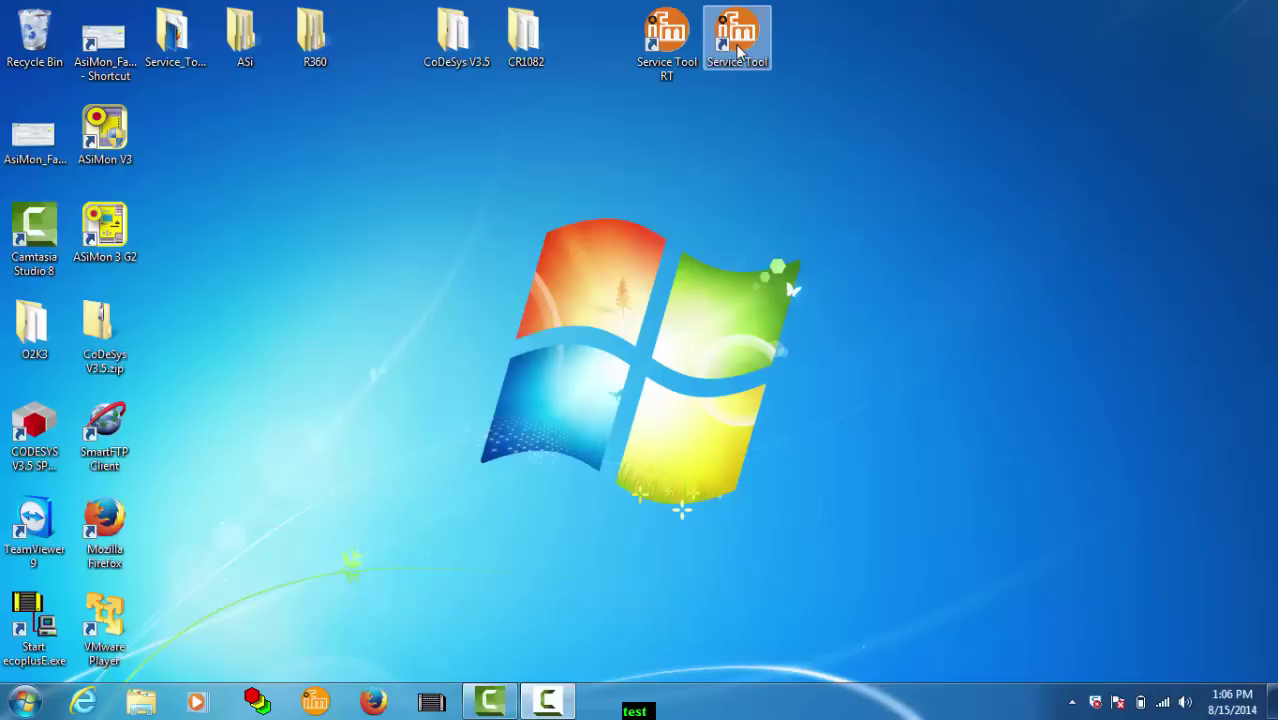
Step: Show the Windows wireless network list to confirm the PC has internet access
click(1164, 700)
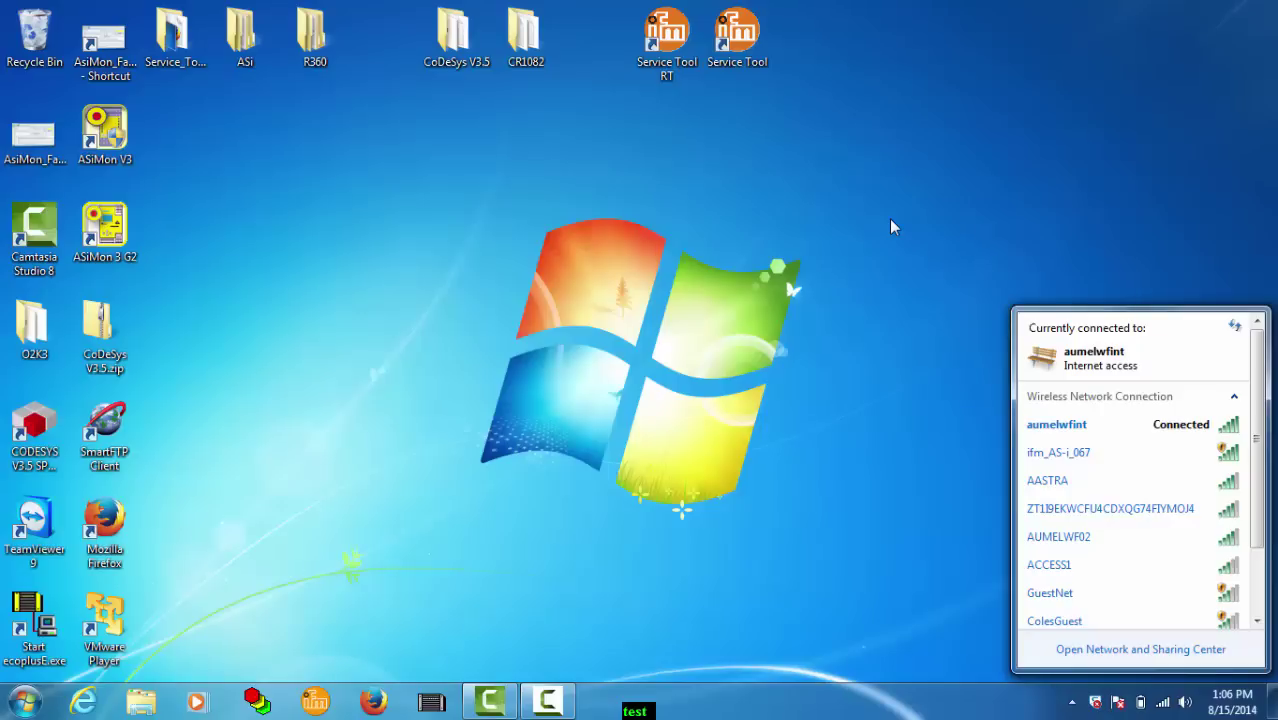
Step: Launch ServiceTool maximized, confirm version 1.03.00 in About, and bring up the Options menu
double_click(733, 40)
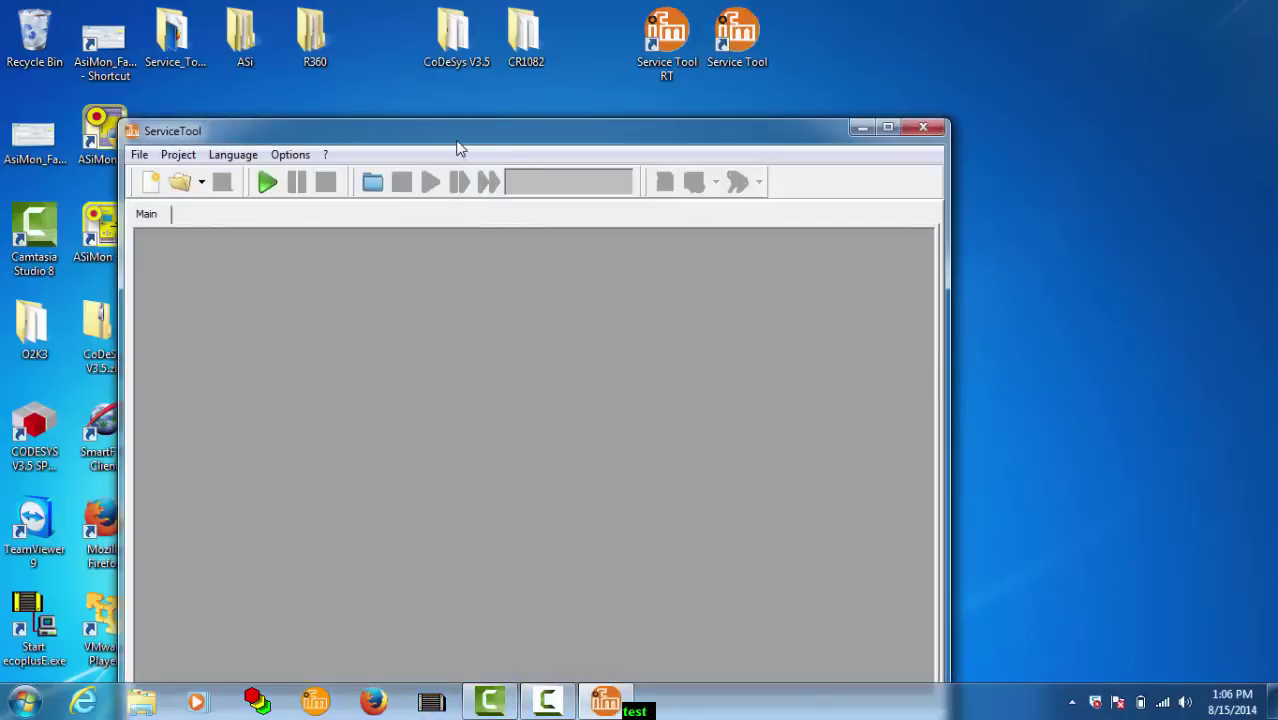
double_click(455, 140)
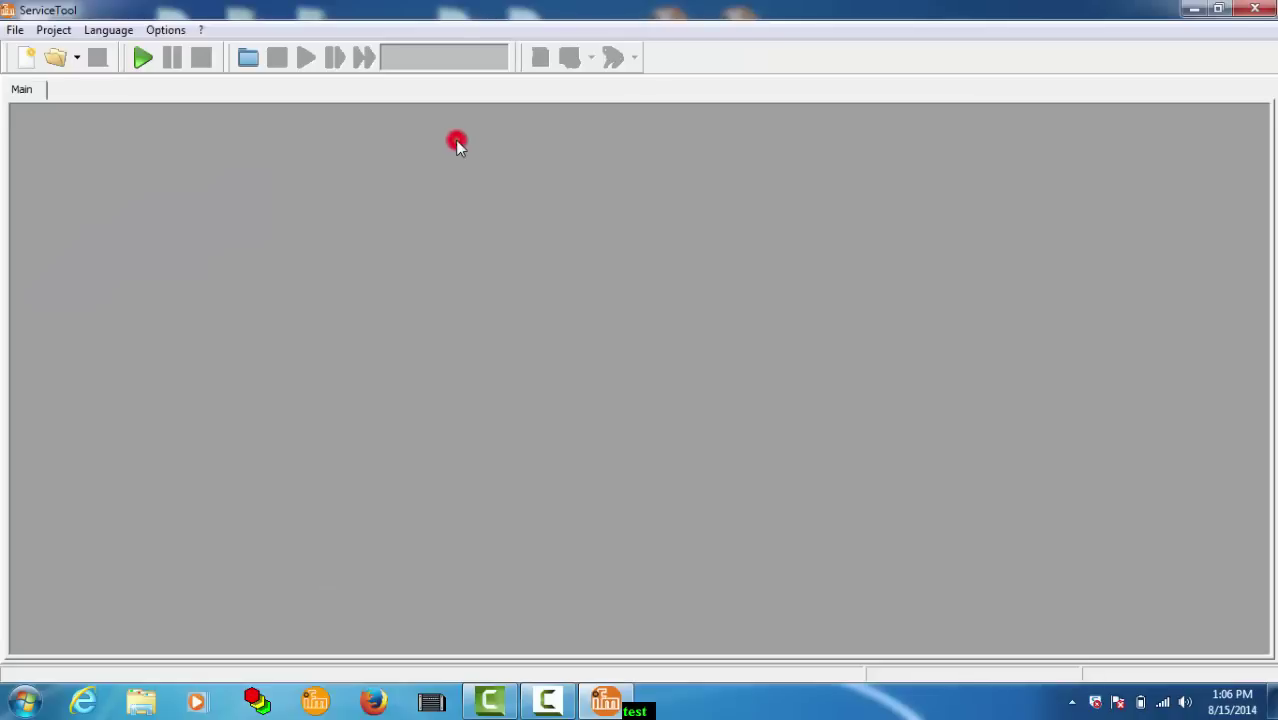
click(201, 30)
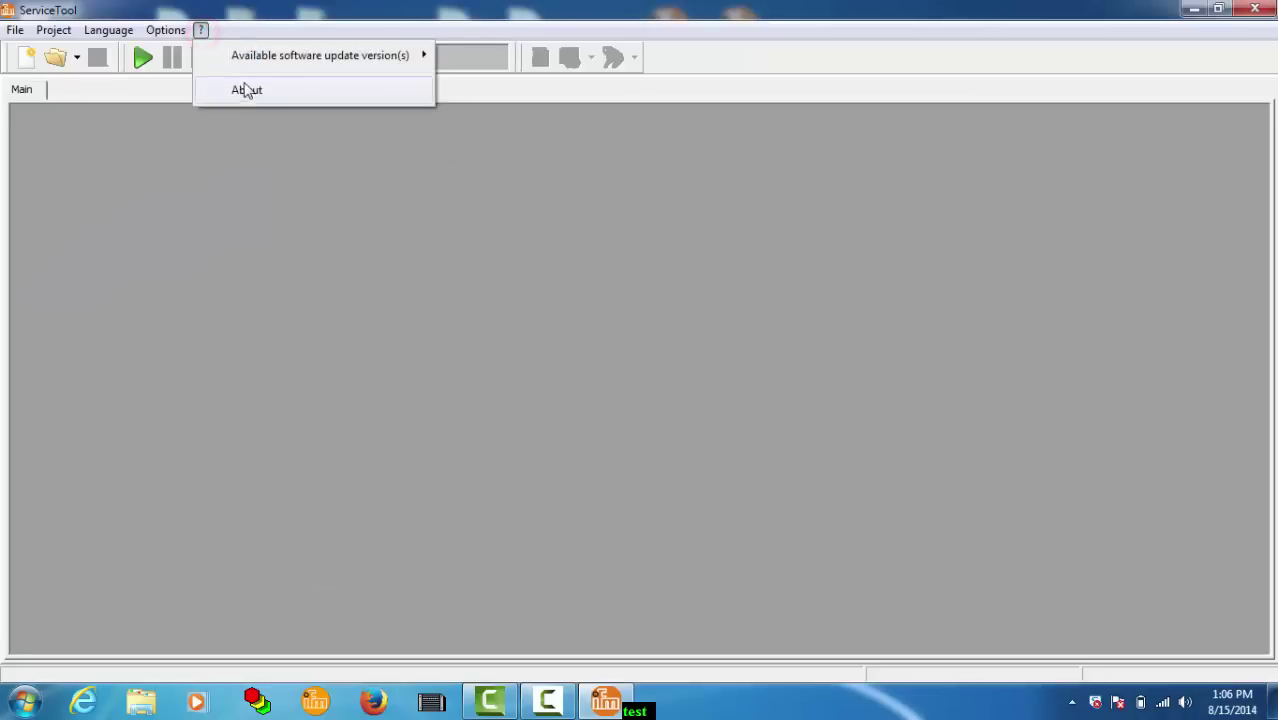
click(246, 90)
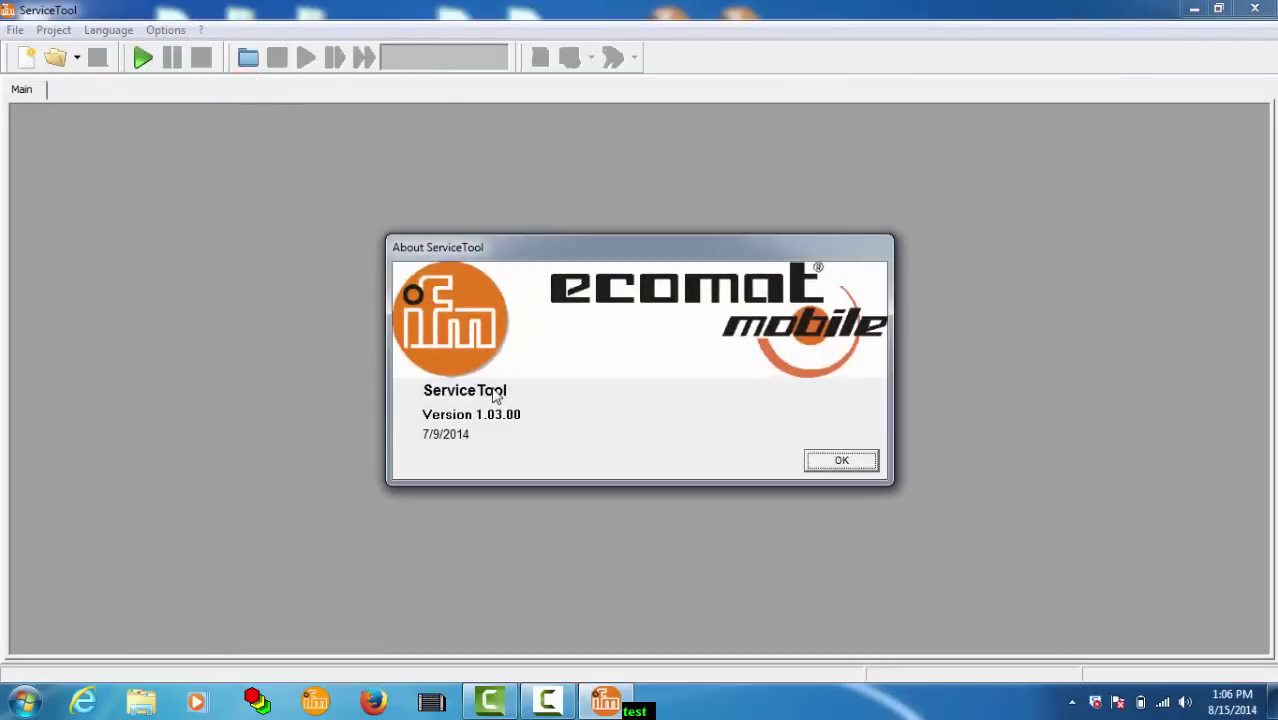
click(841, 462)
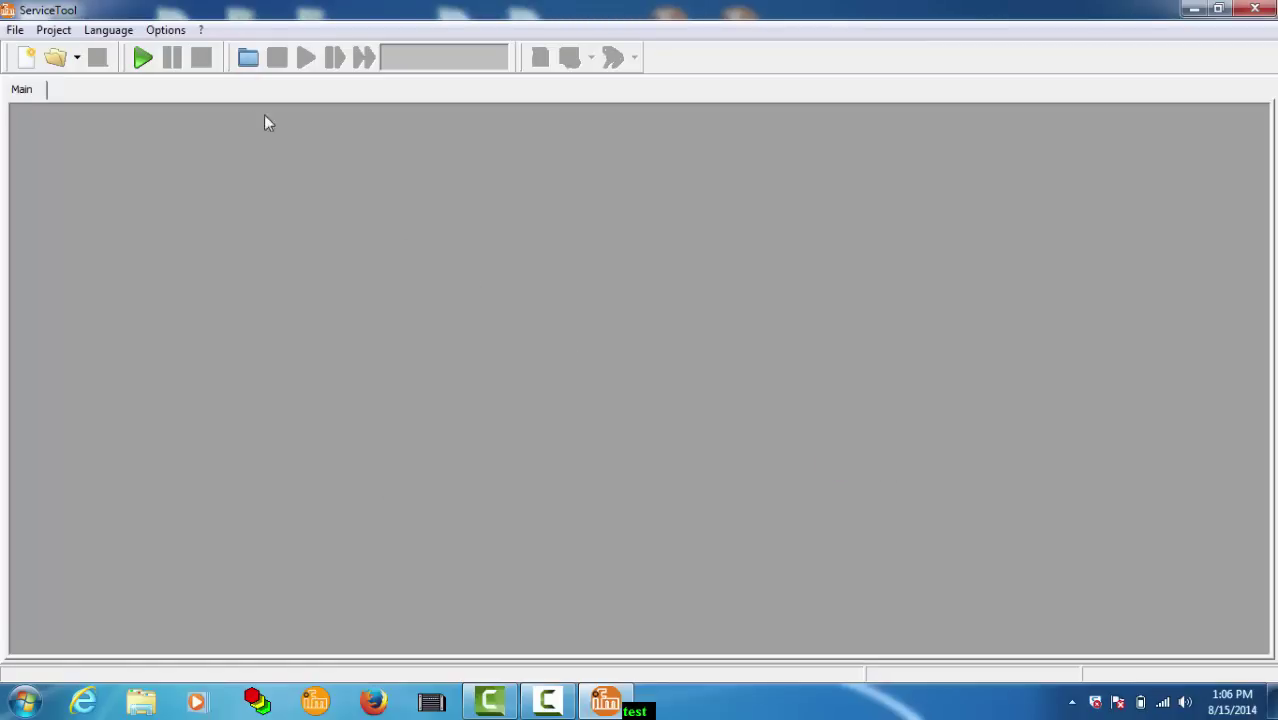
click(166, 30)
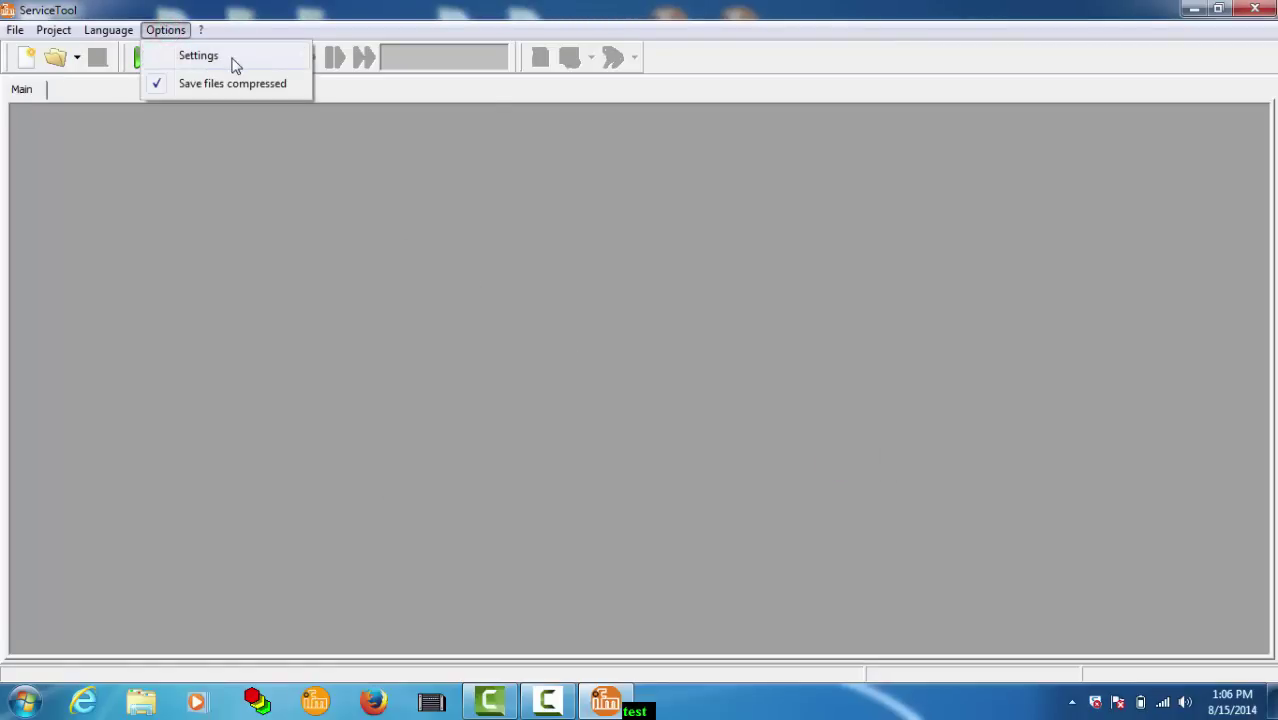
mouse_move(240, 60)
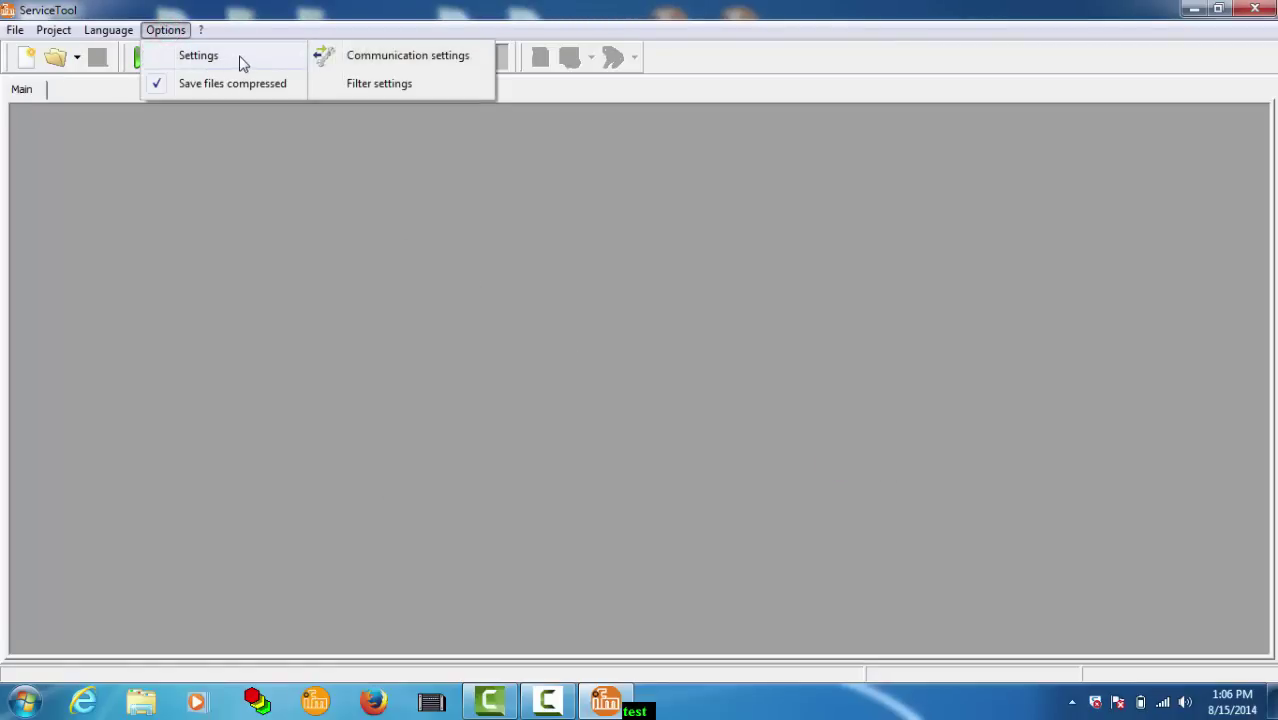
Step: Set the Gateway Device in Communication settings to CR 3108/3110/3112 instead of EC 2071
click(390, 58)
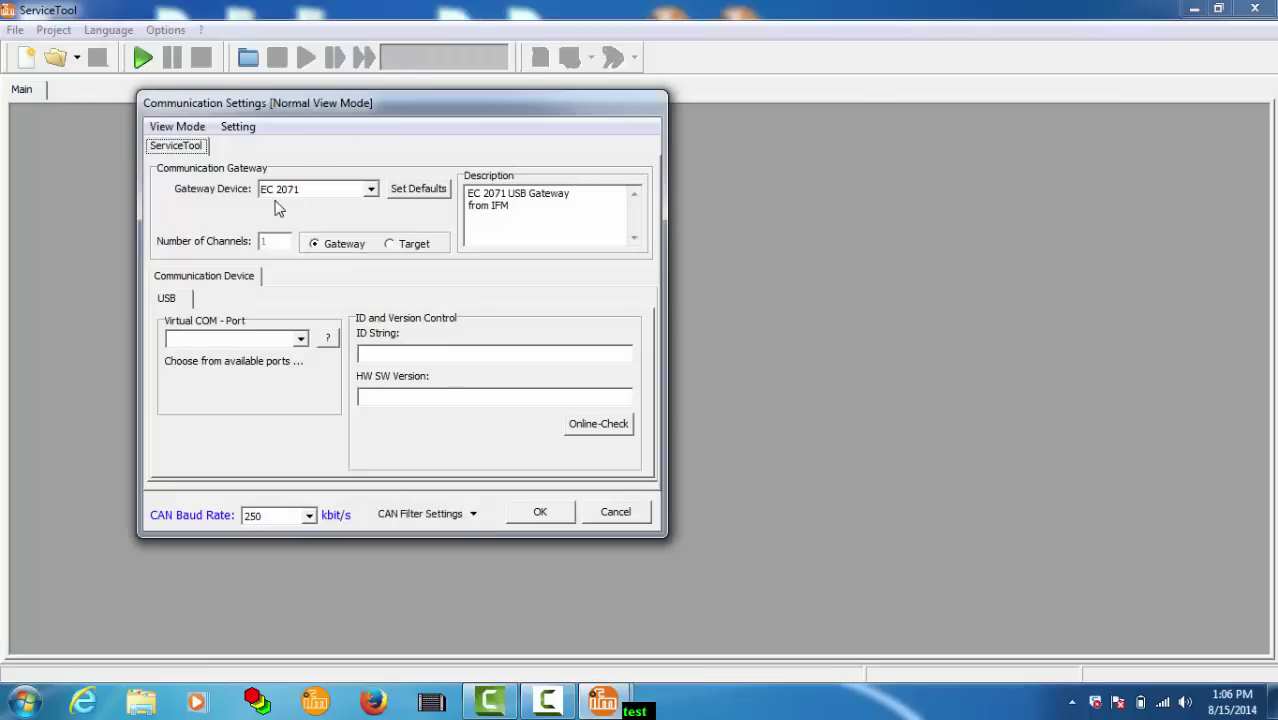
click(370, 192)
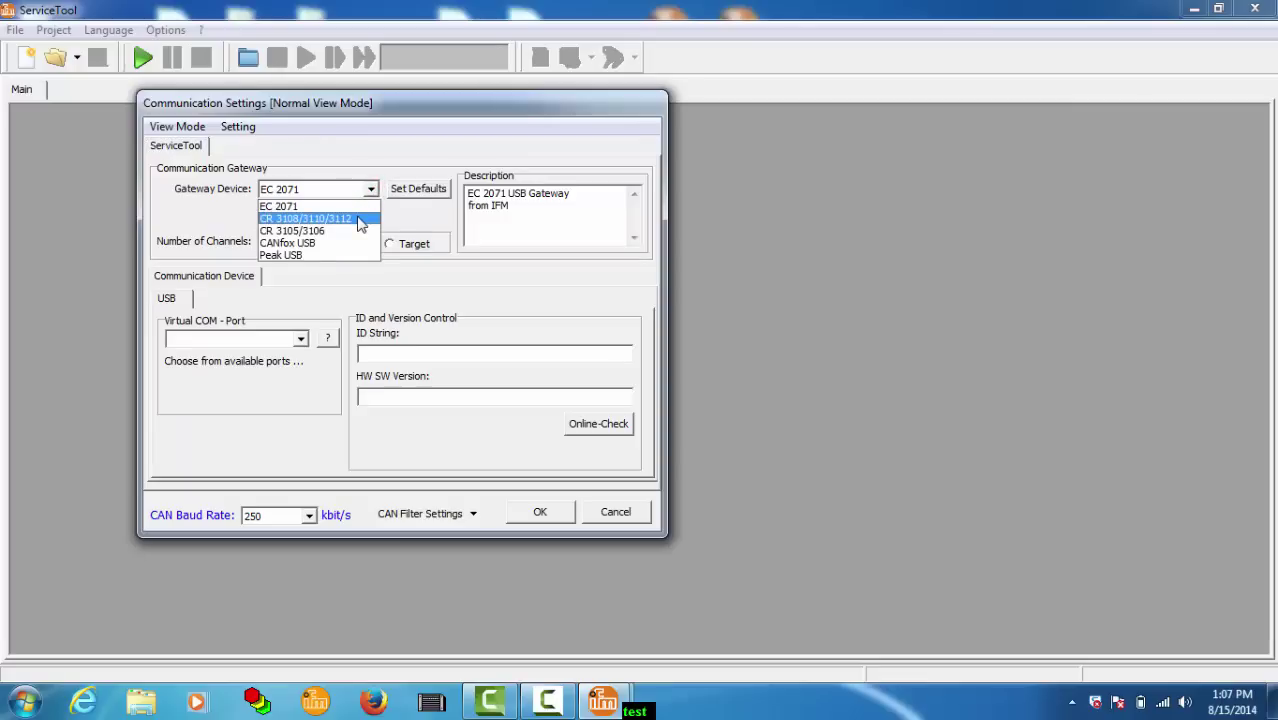
click(359, 220)
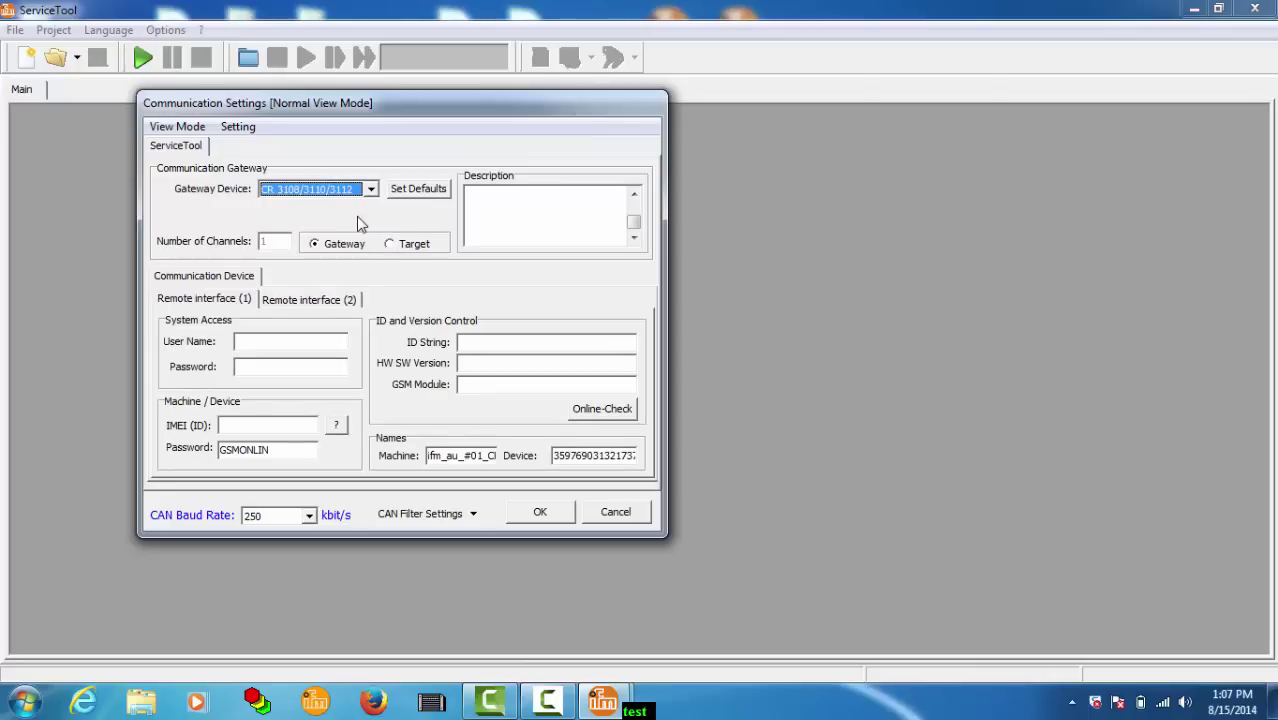
Step: Enter the remote interface user name and password, then start searching for GSM devices
click(309, 341)
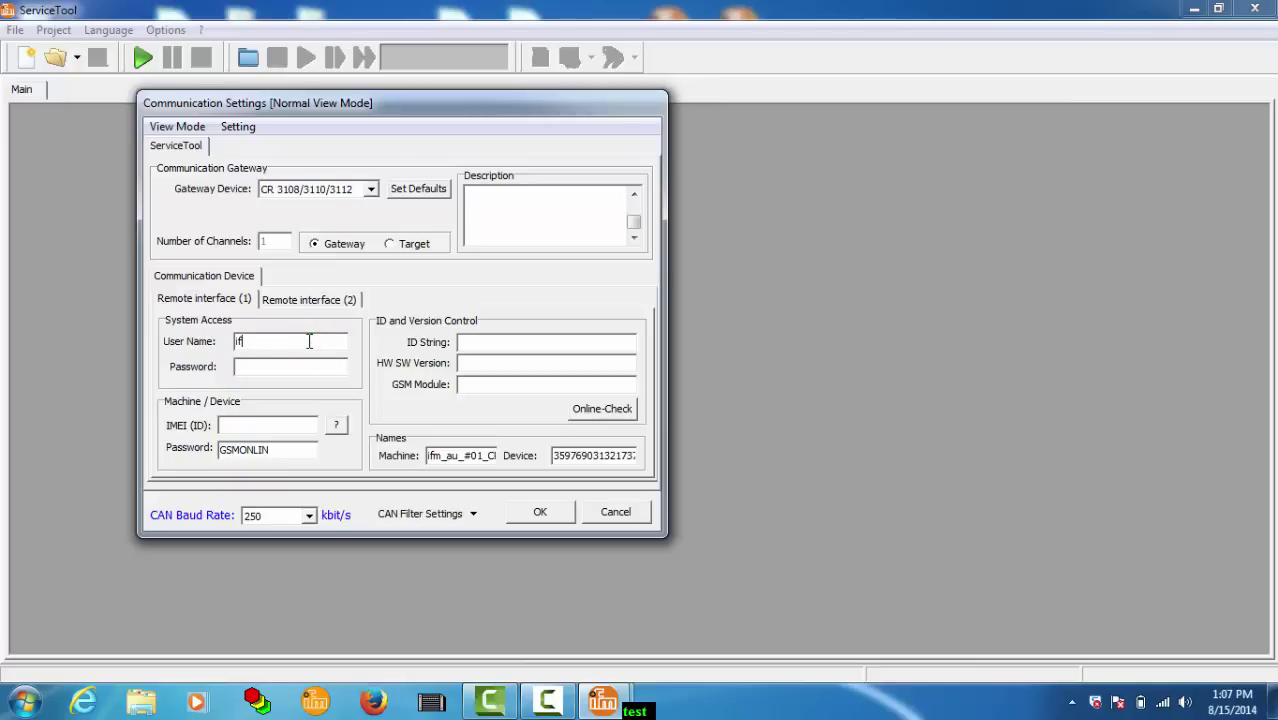
key(Tab)
text(*********)
click(336, 427)
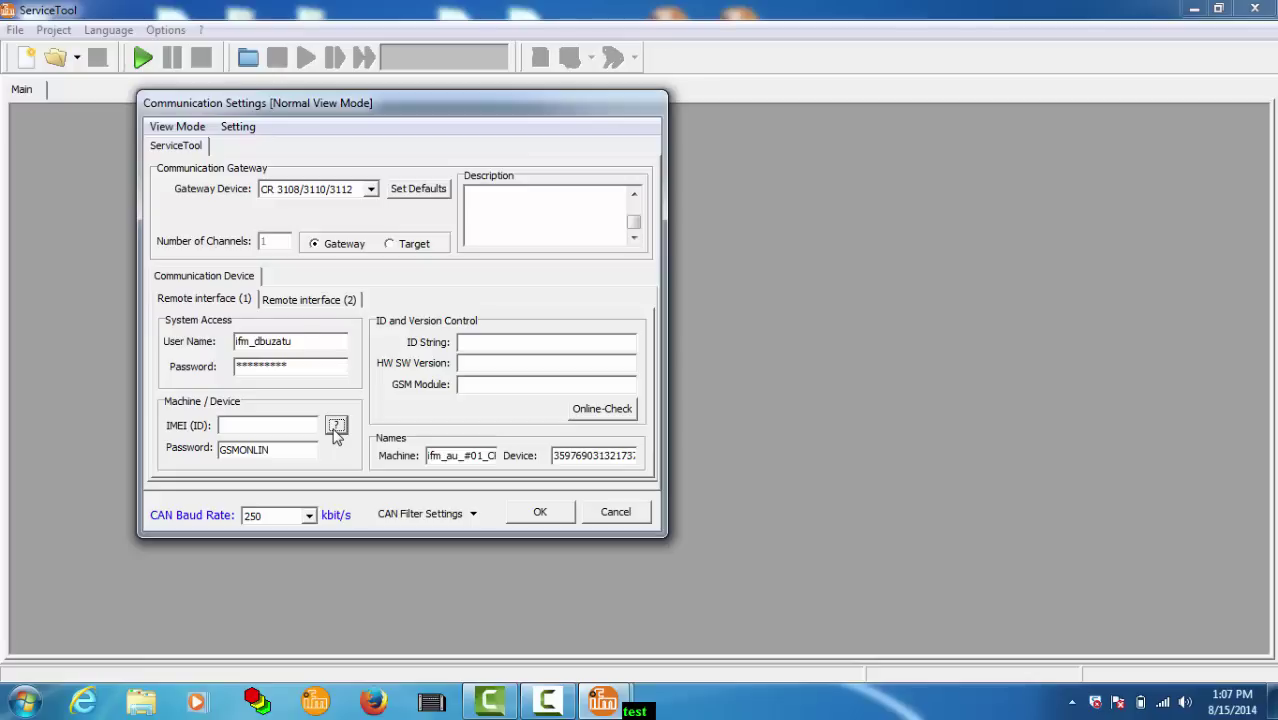
Step: Choose the ifm_au_#01_CR3112 modem from the GSM device list to fill in its IMEI
click(336, 426)
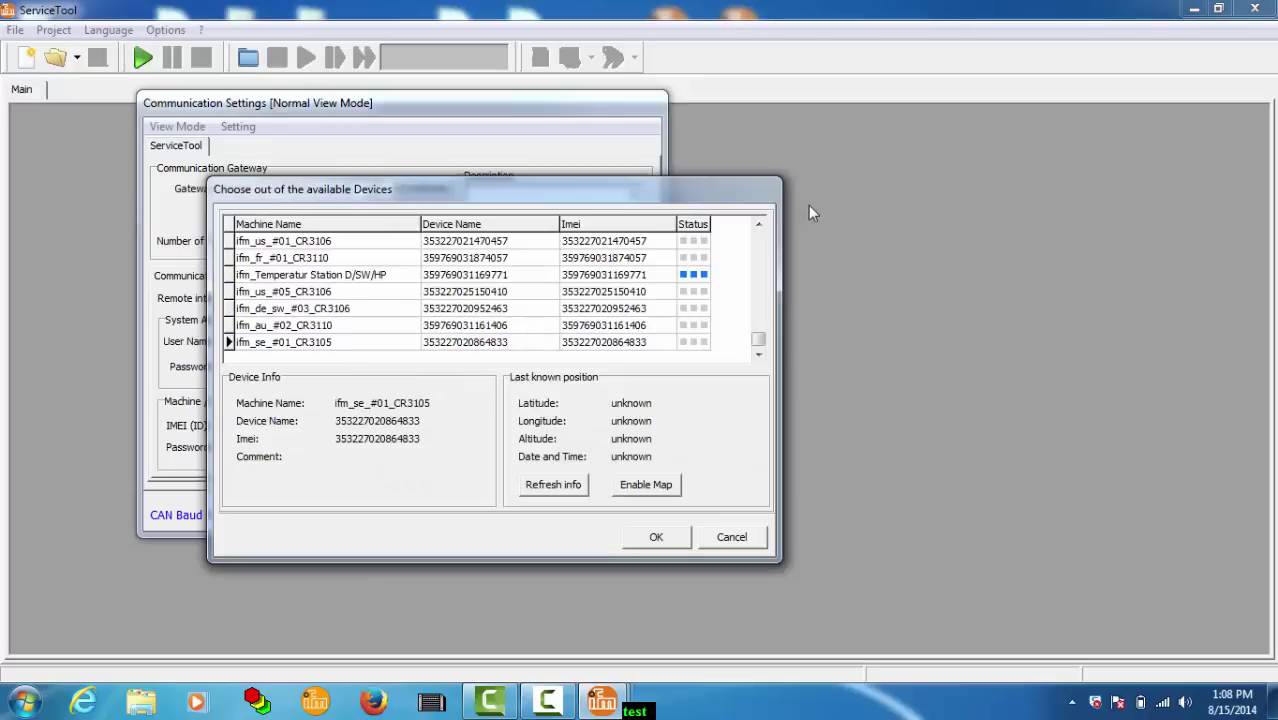
click(758, 230)
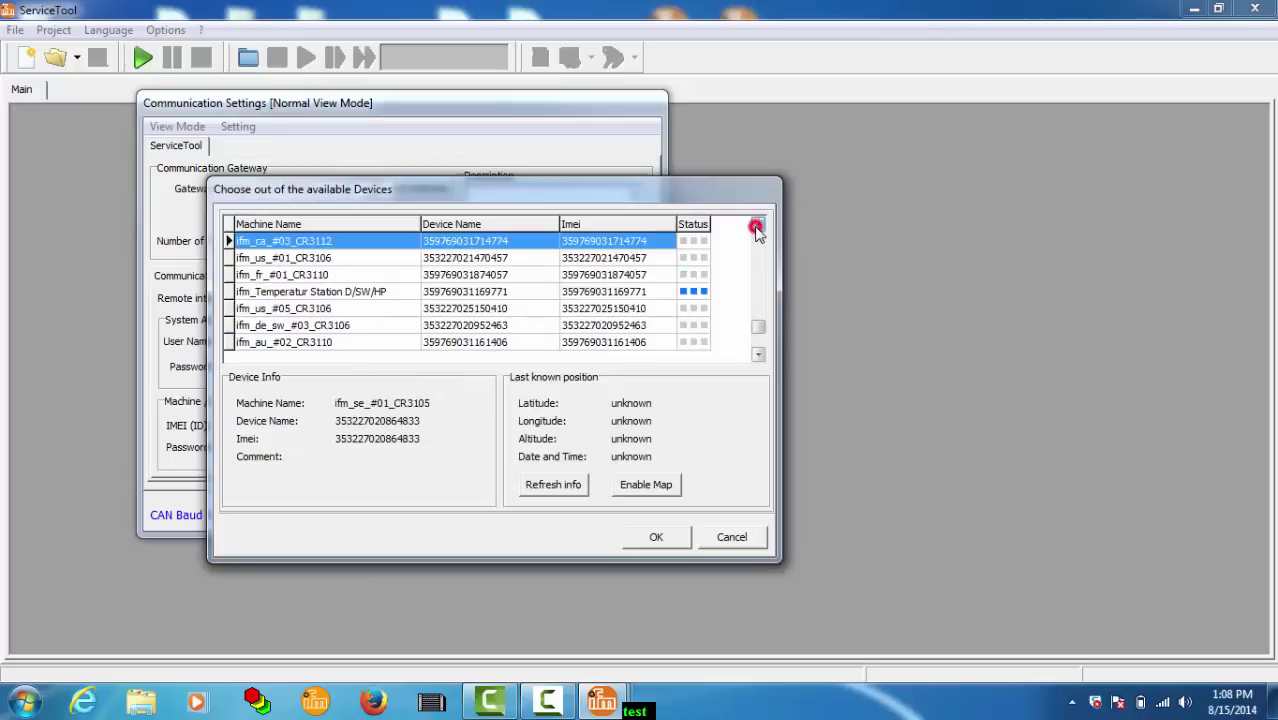
click(758, 230)
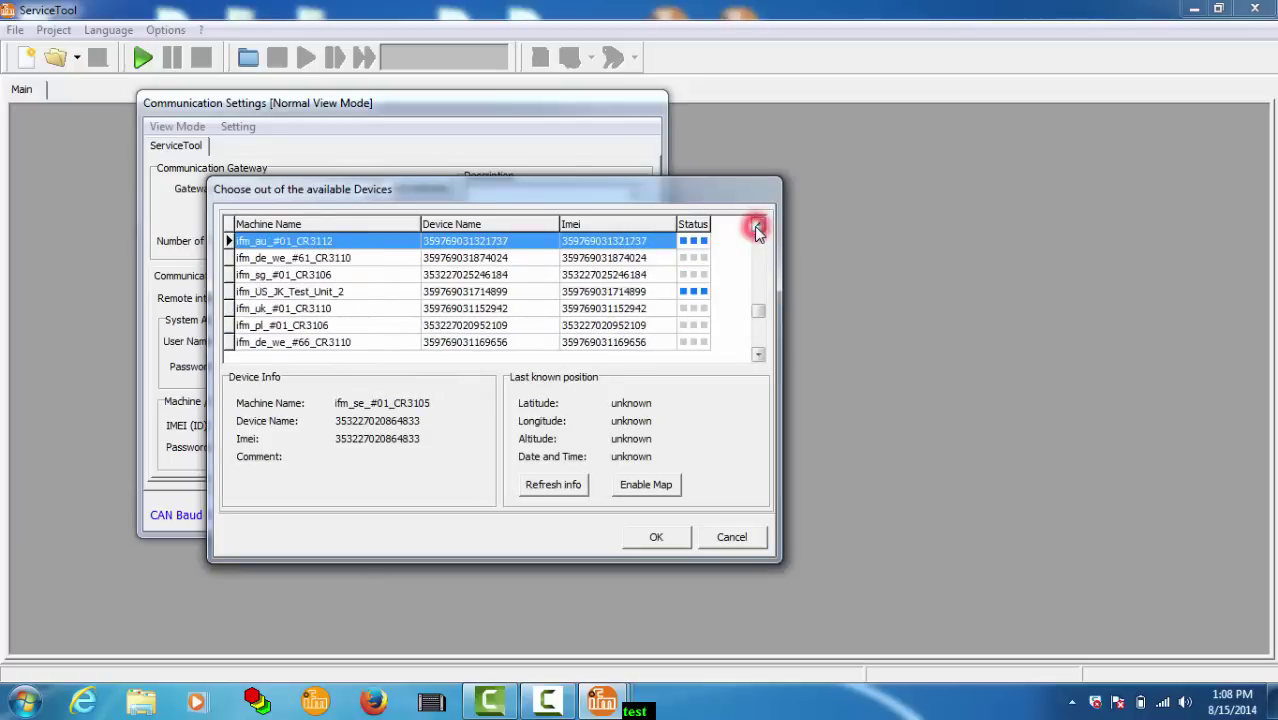
click(758, 230)
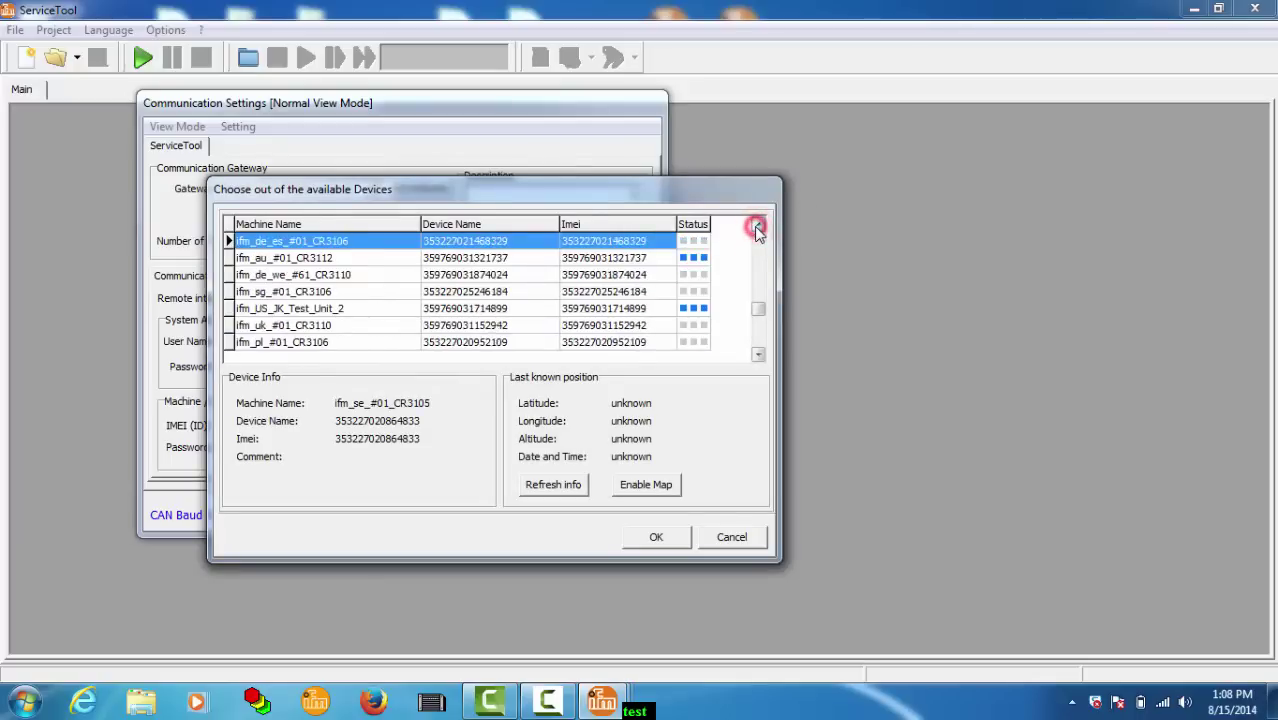
click(396, 260)
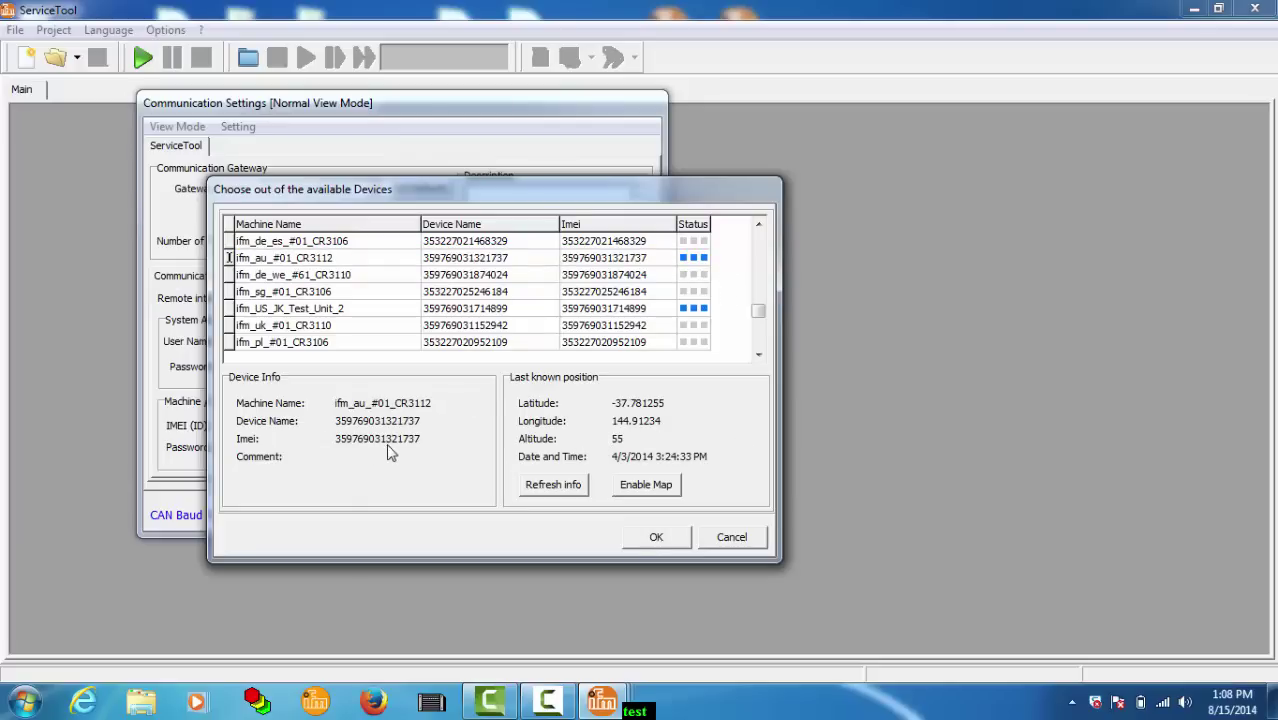
click(658, 538)
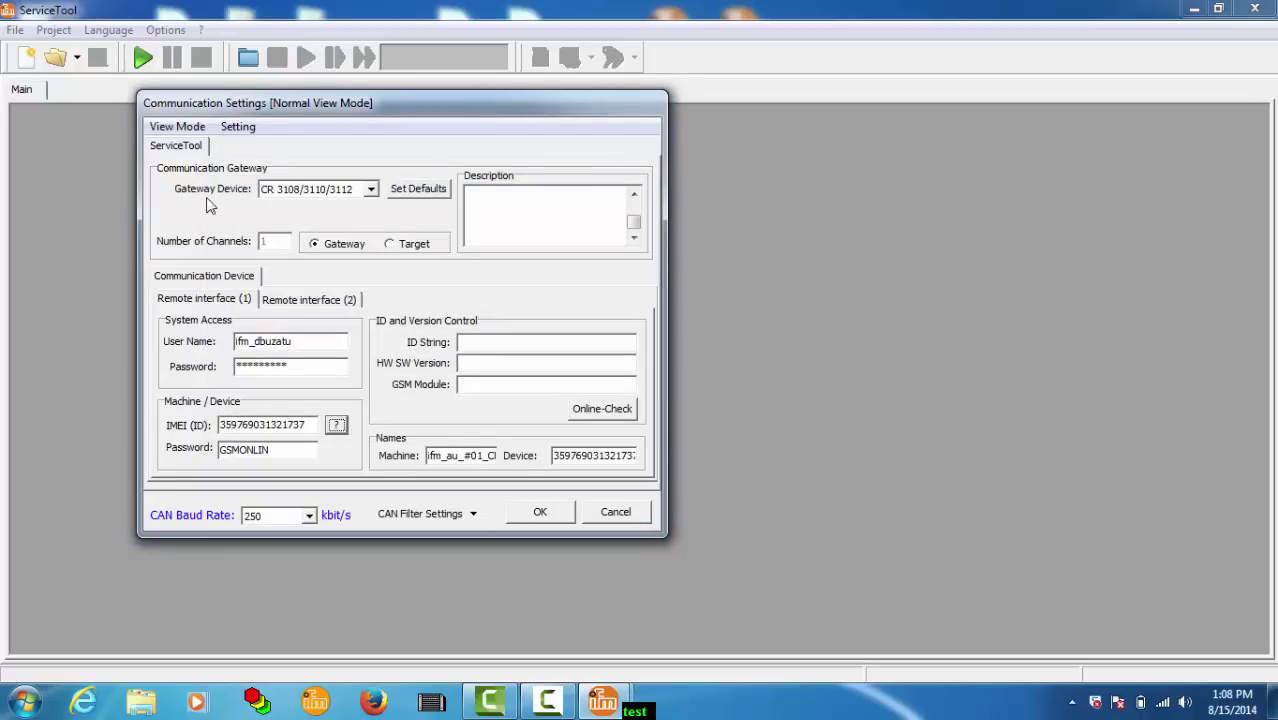
Step: Switch Communication Settings to Expert view and show the Timer tab's 21000 ms device timeout
click(190, 127)
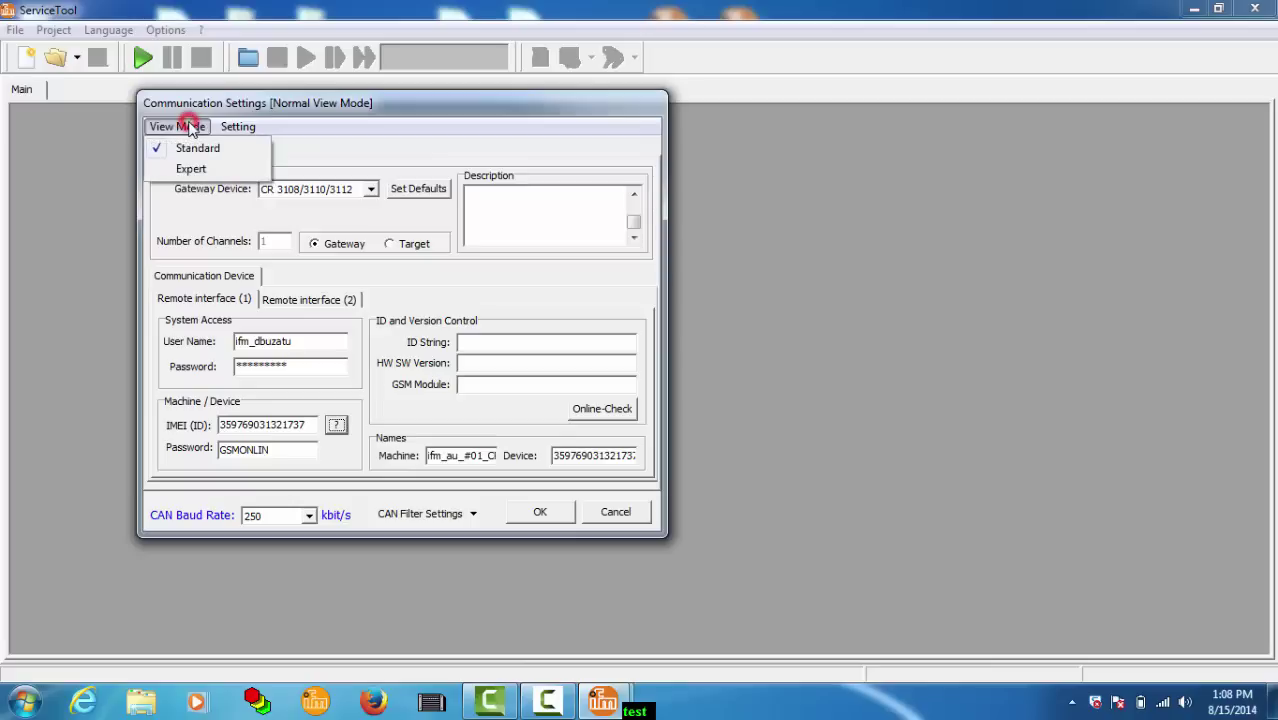
click(203, 170)
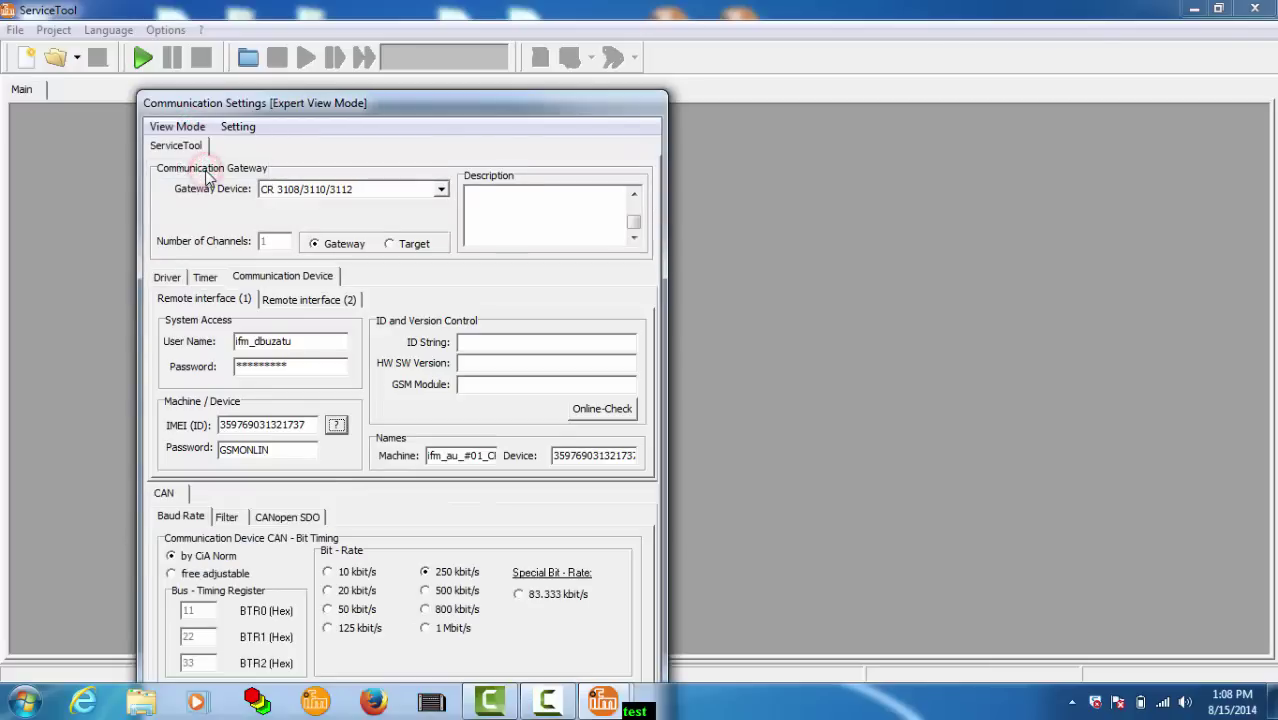
click(205, 278)
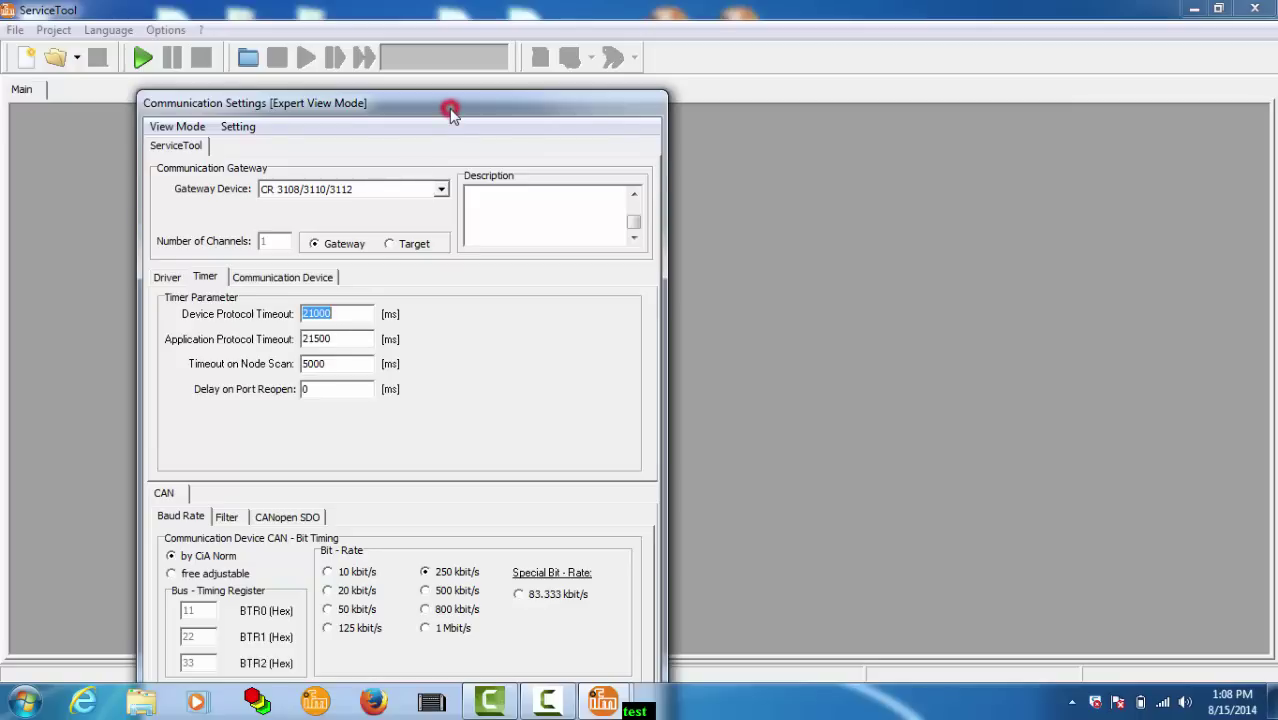
drag(449, 108, 462, 24)
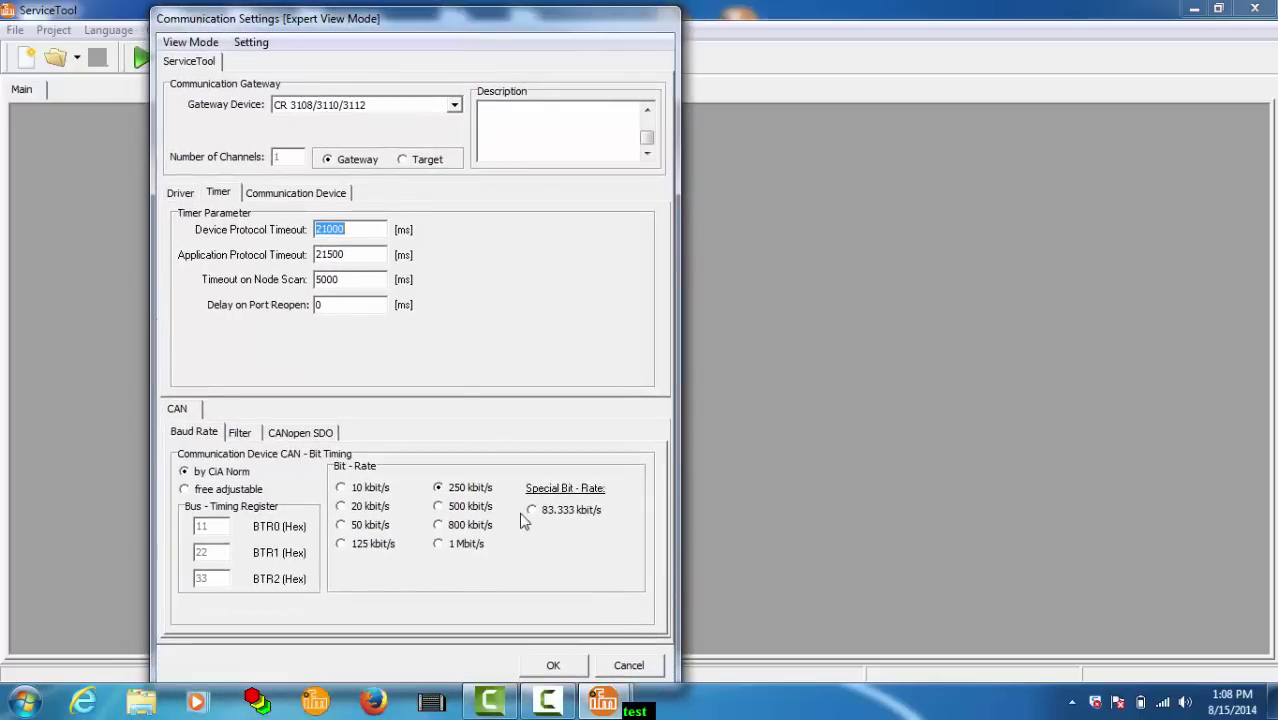
Step: Apply the communication settings and load the R360_DEMO_BOARD_ak_V000006.dbs dashboard file
click(555, 667)
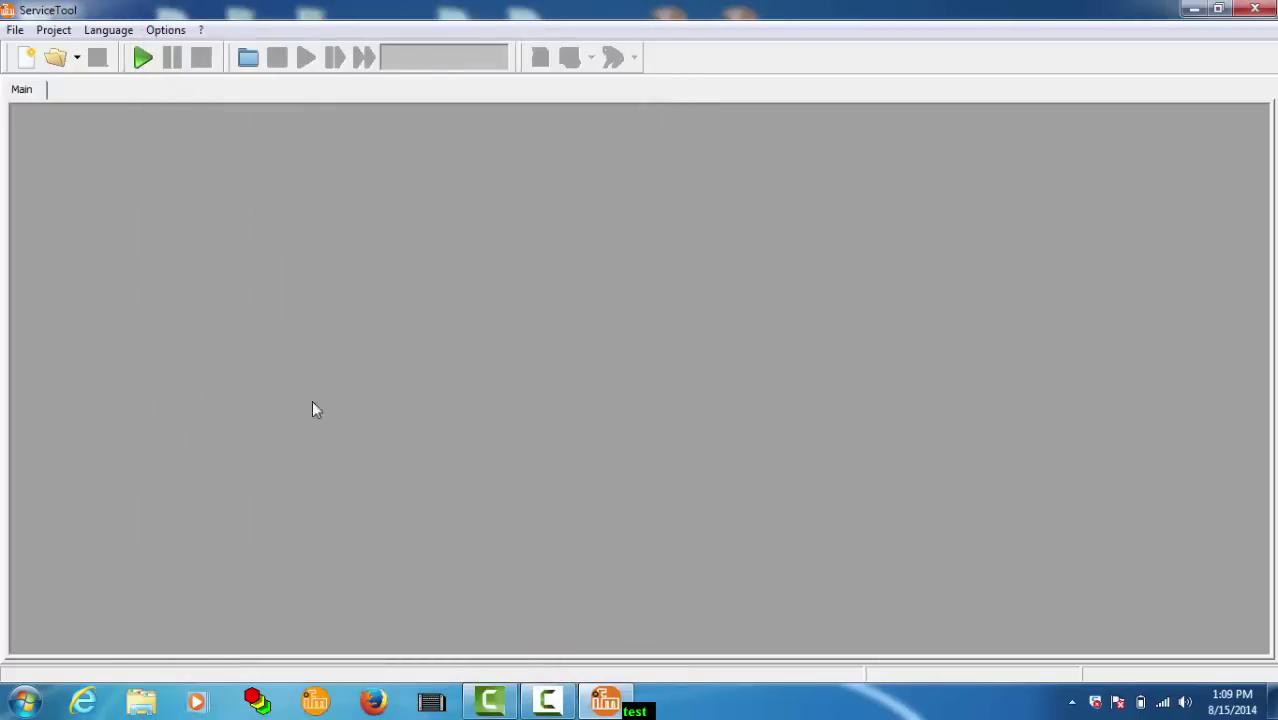
click(55, 59)
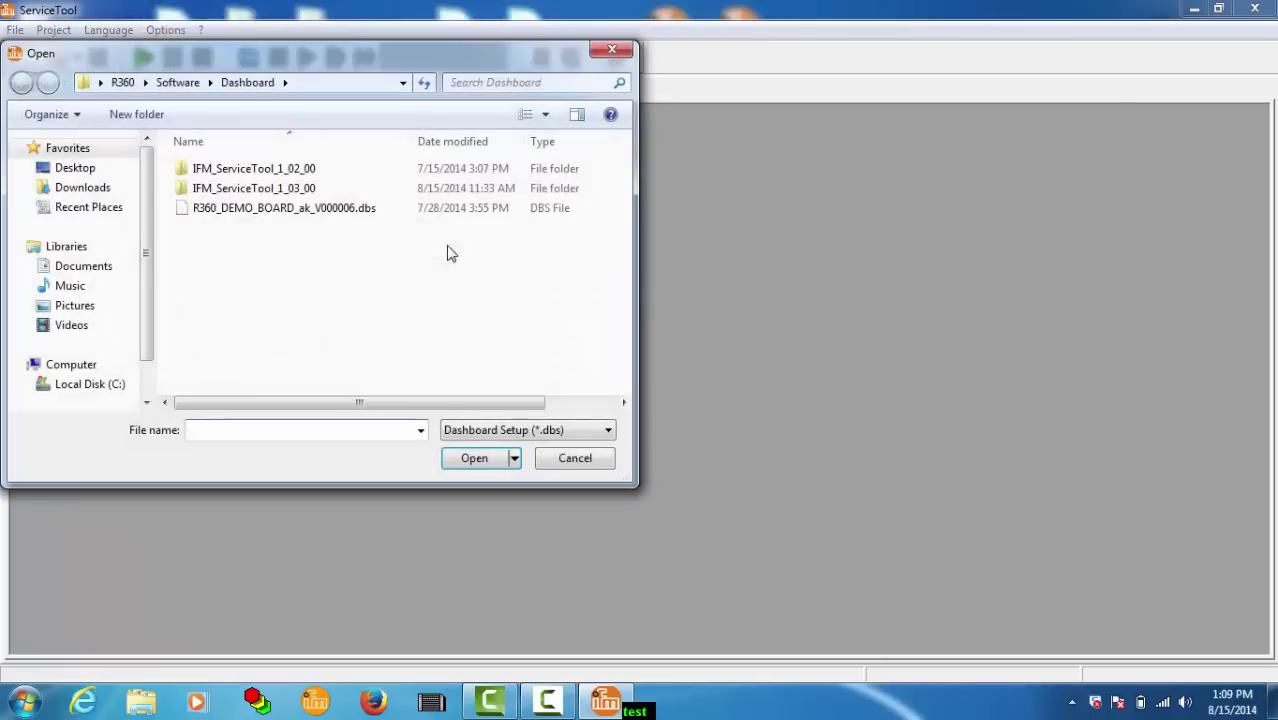
click(352, 216)
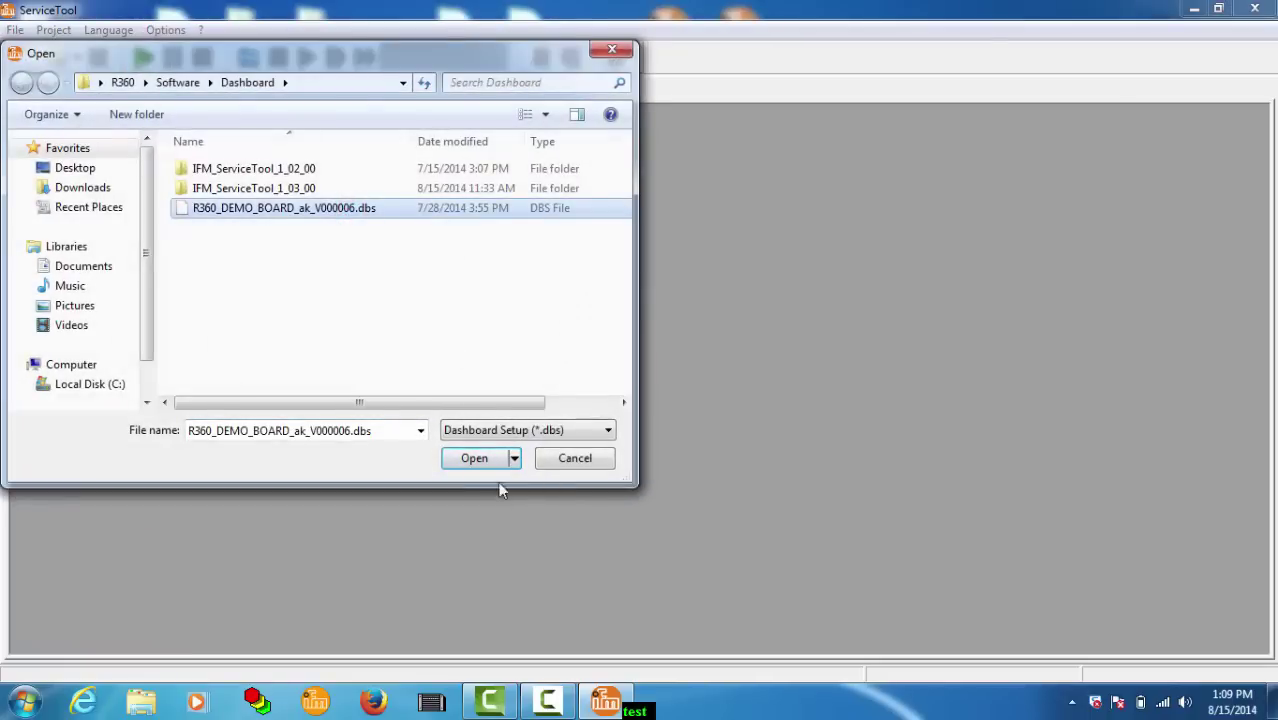
click(471, 460)
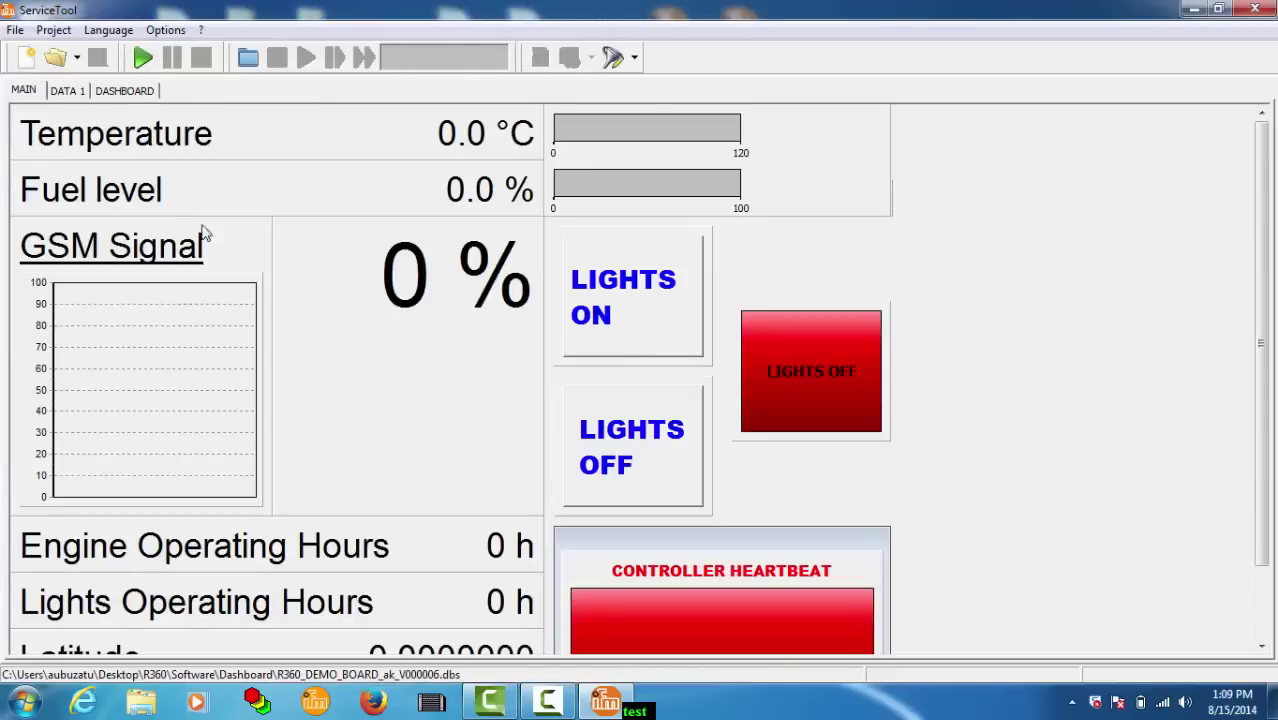
Step: Browse the MAIN, DATA 1 and DASHBOARD pages, leaving the Options menu unchanged
click(22, 90)
click(70, 91)
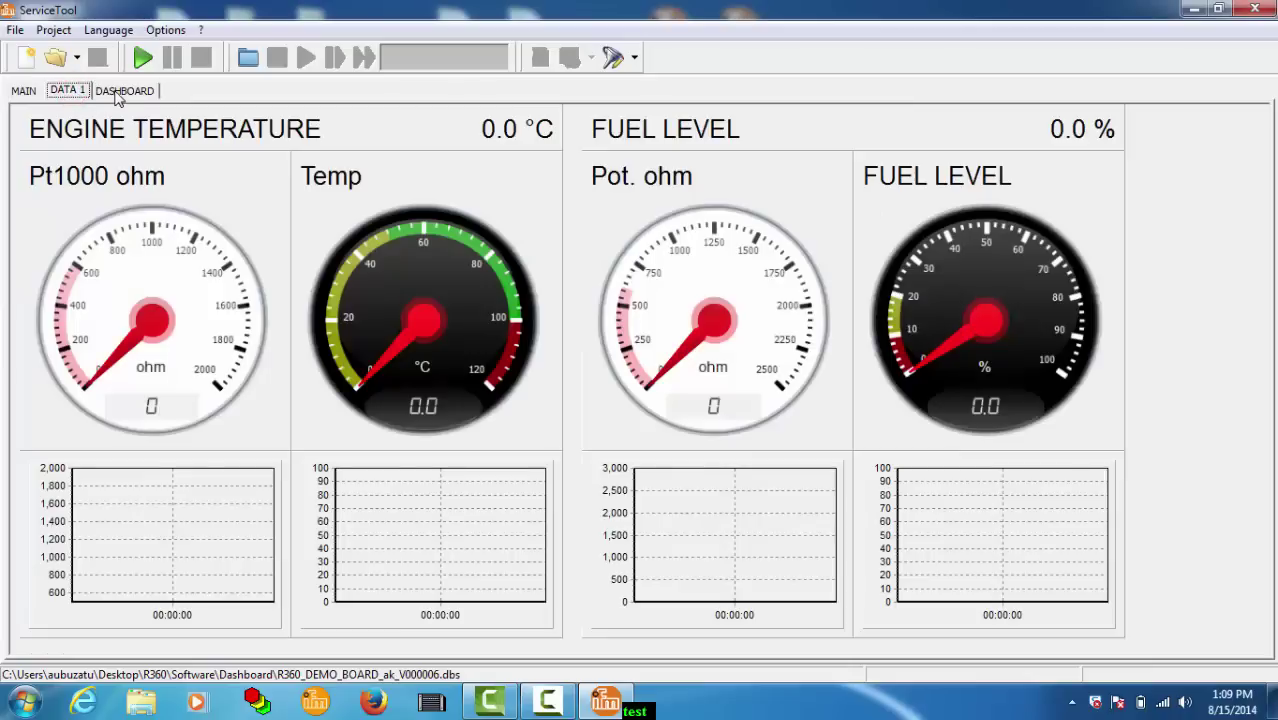
click(120, 90)
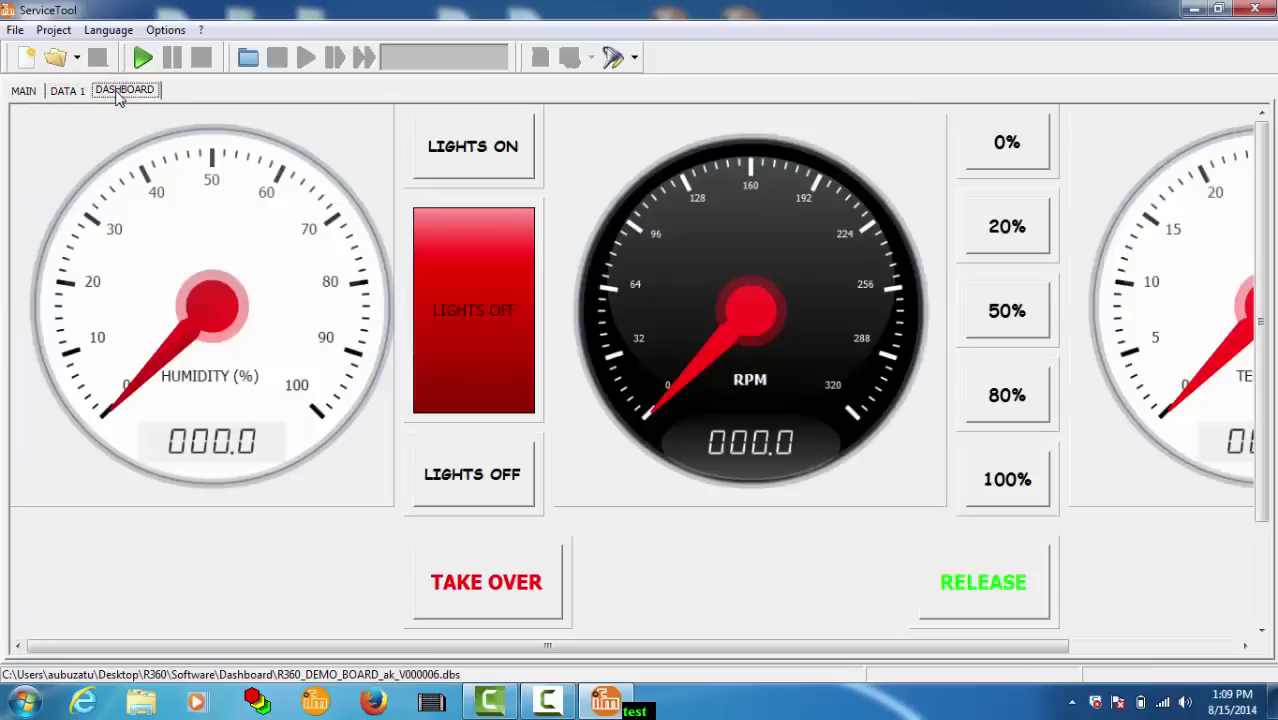
click(166, 29)
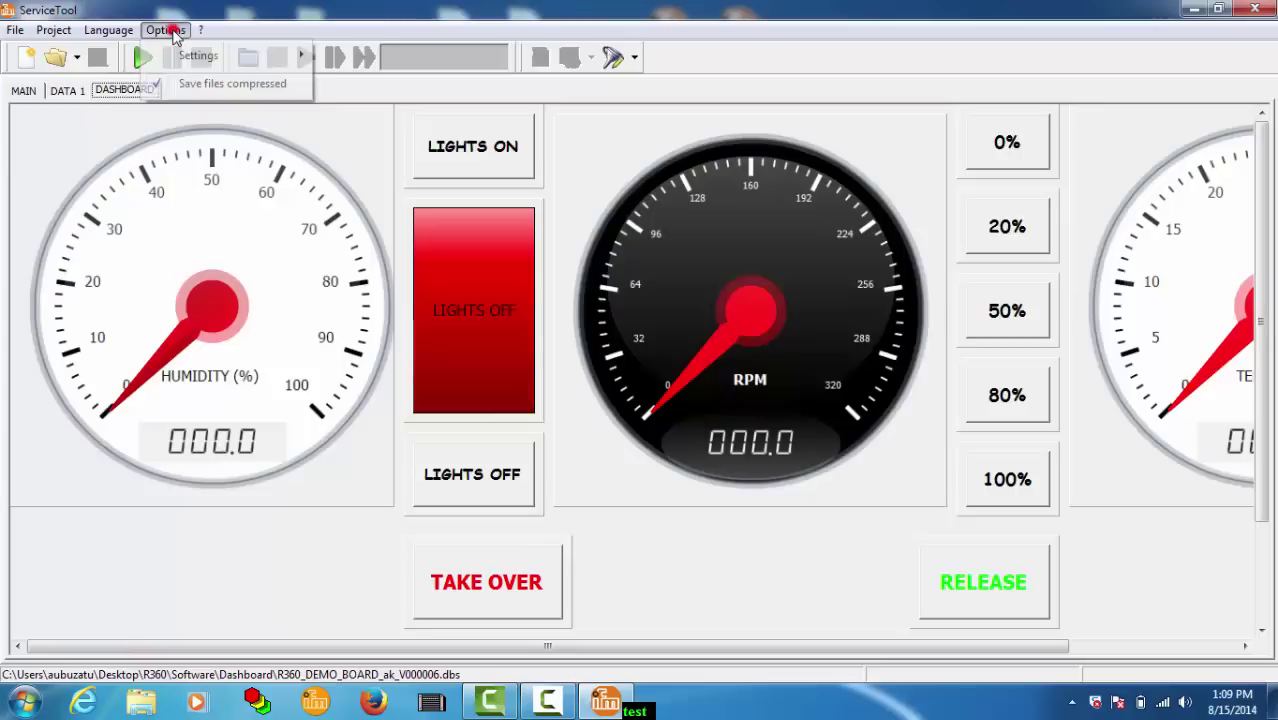
mouse_move(200, 62)
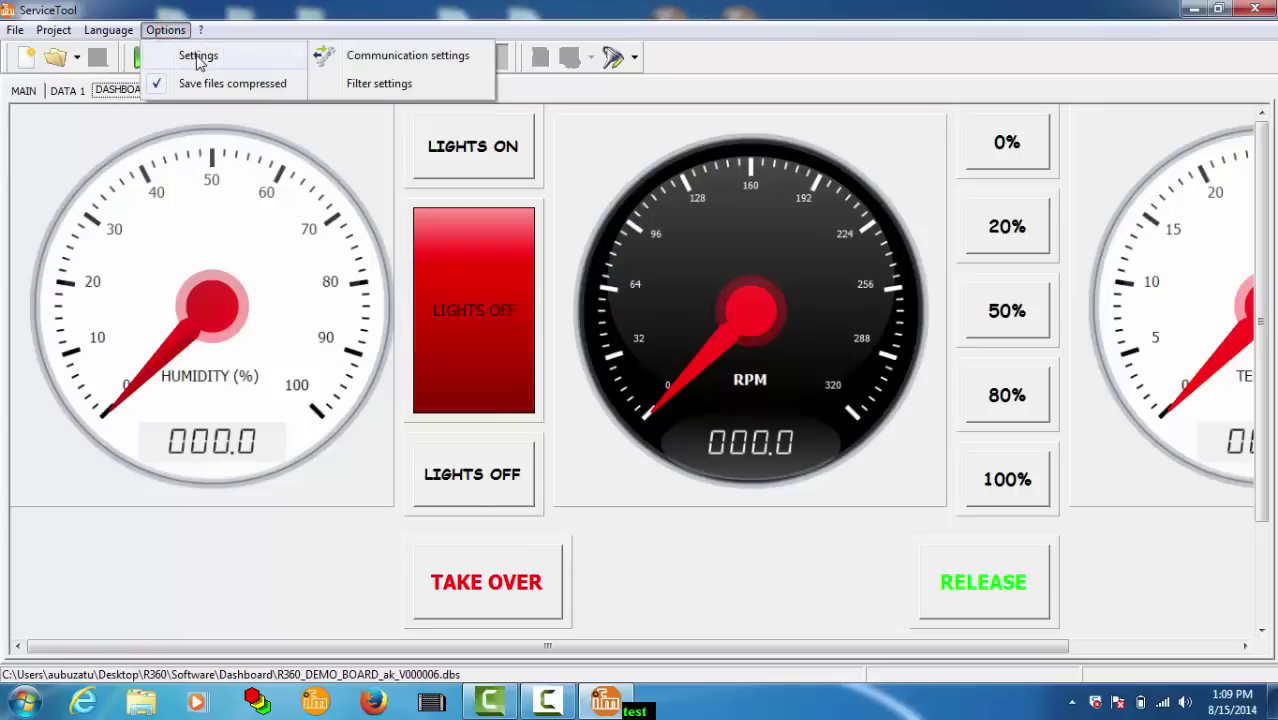
click(121, 127)
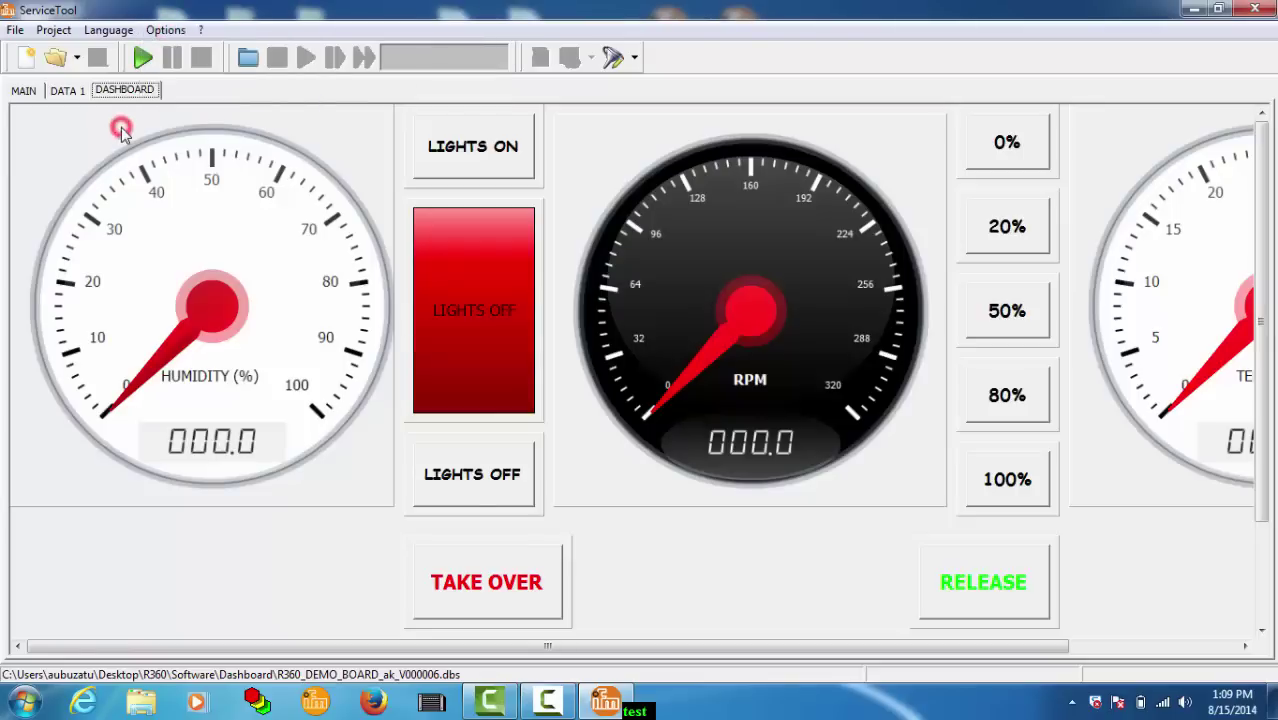
Step: Connect live to the device with connection details displayed while connecting
click(142, 59)
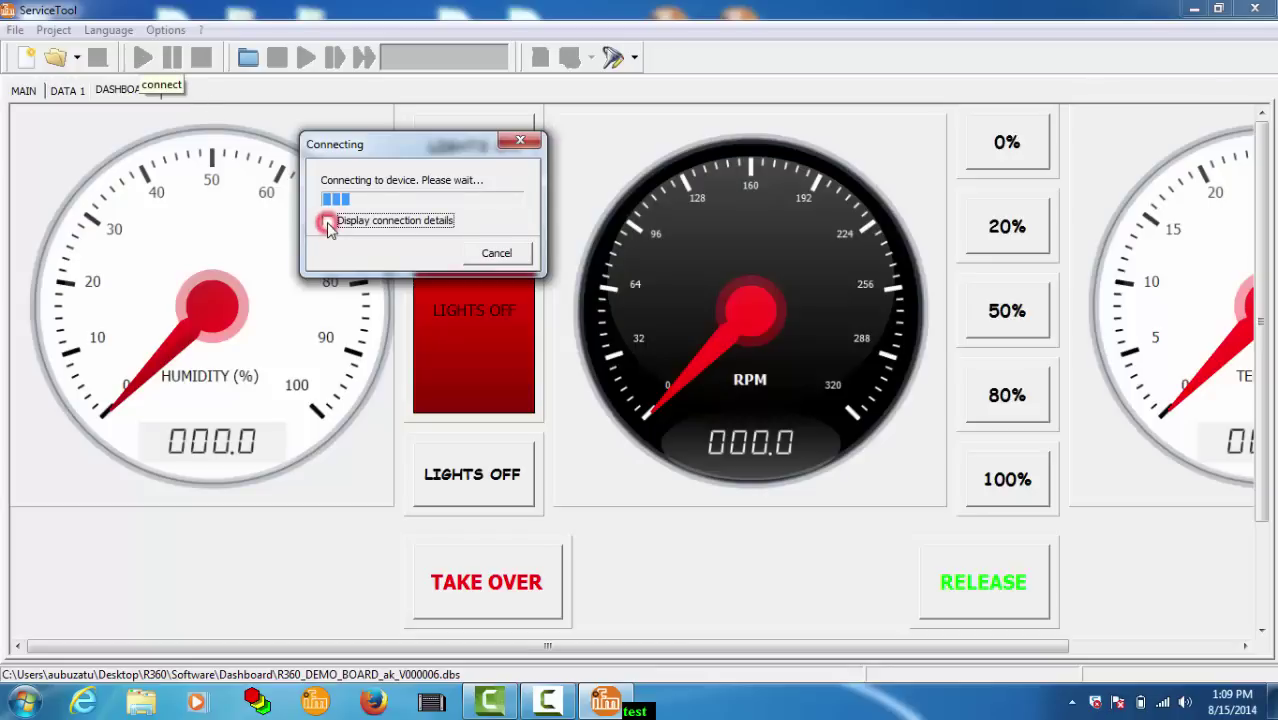
click(328, 221)
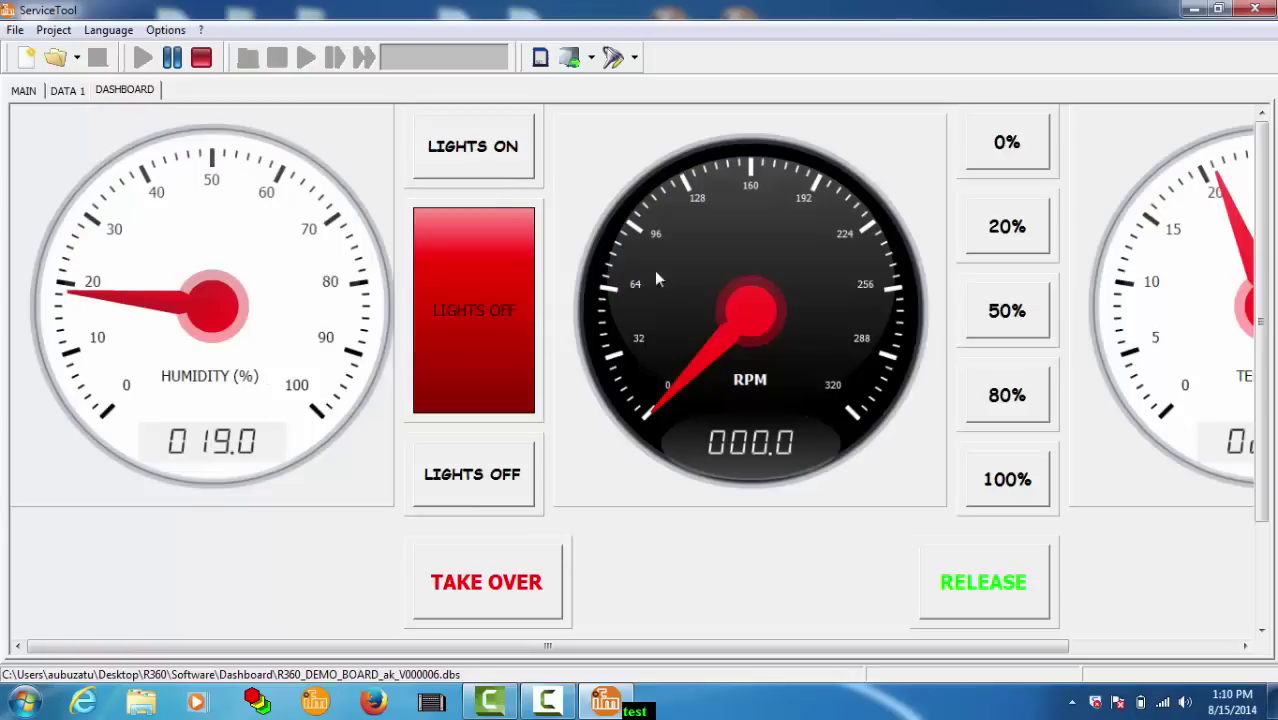
Step: Turn LIGHTS ON then OFF, TAKE OVER control, set the fan to 80%, then disconnect
click(494, 165)
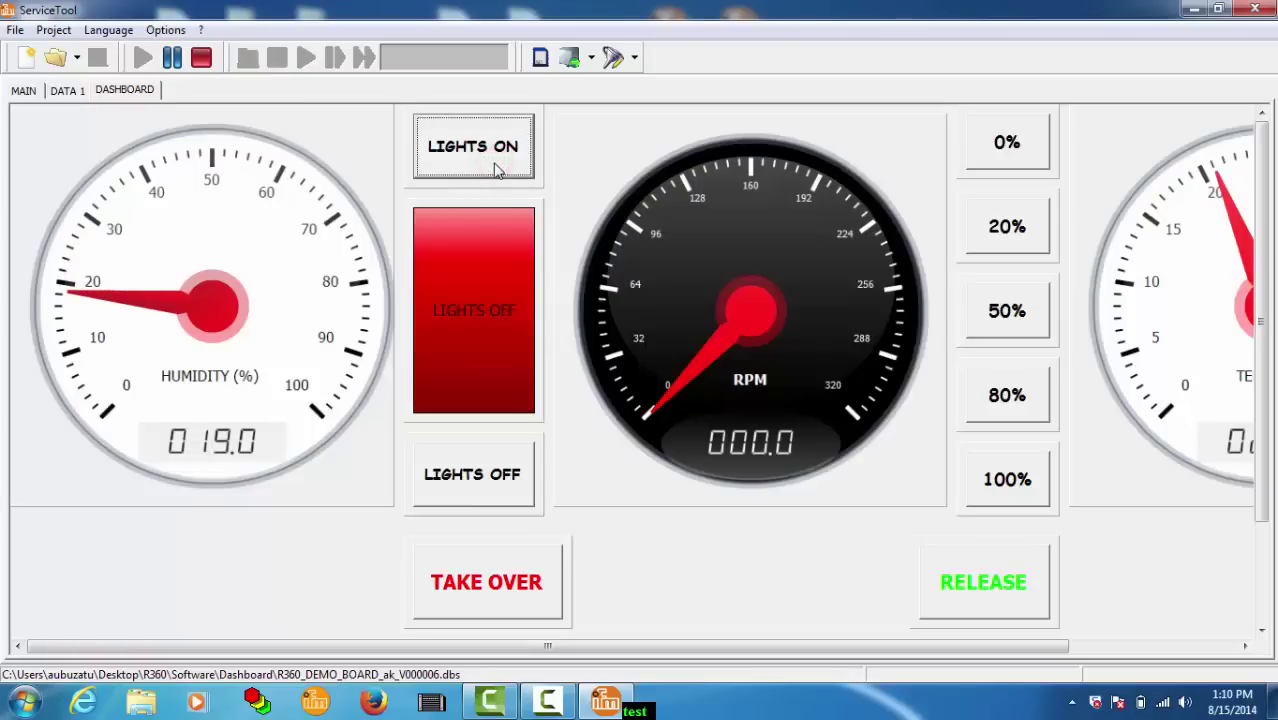
click(494, 465)
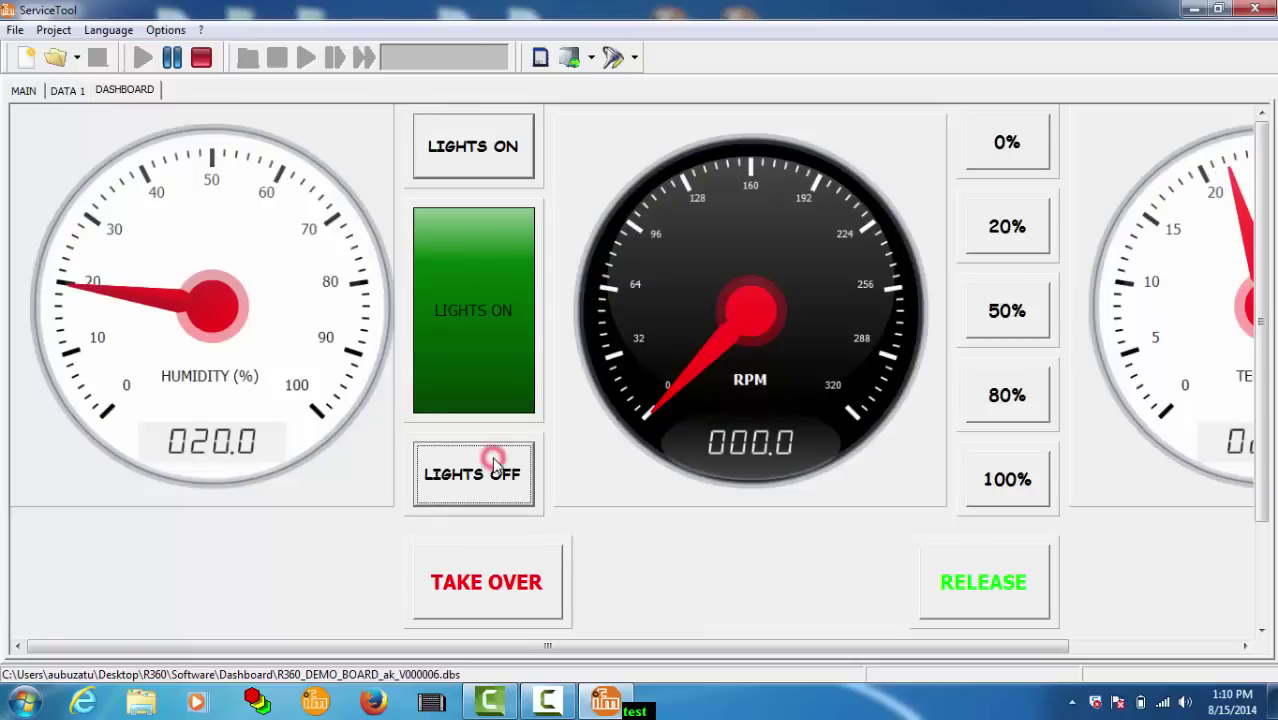
click(533, 586)
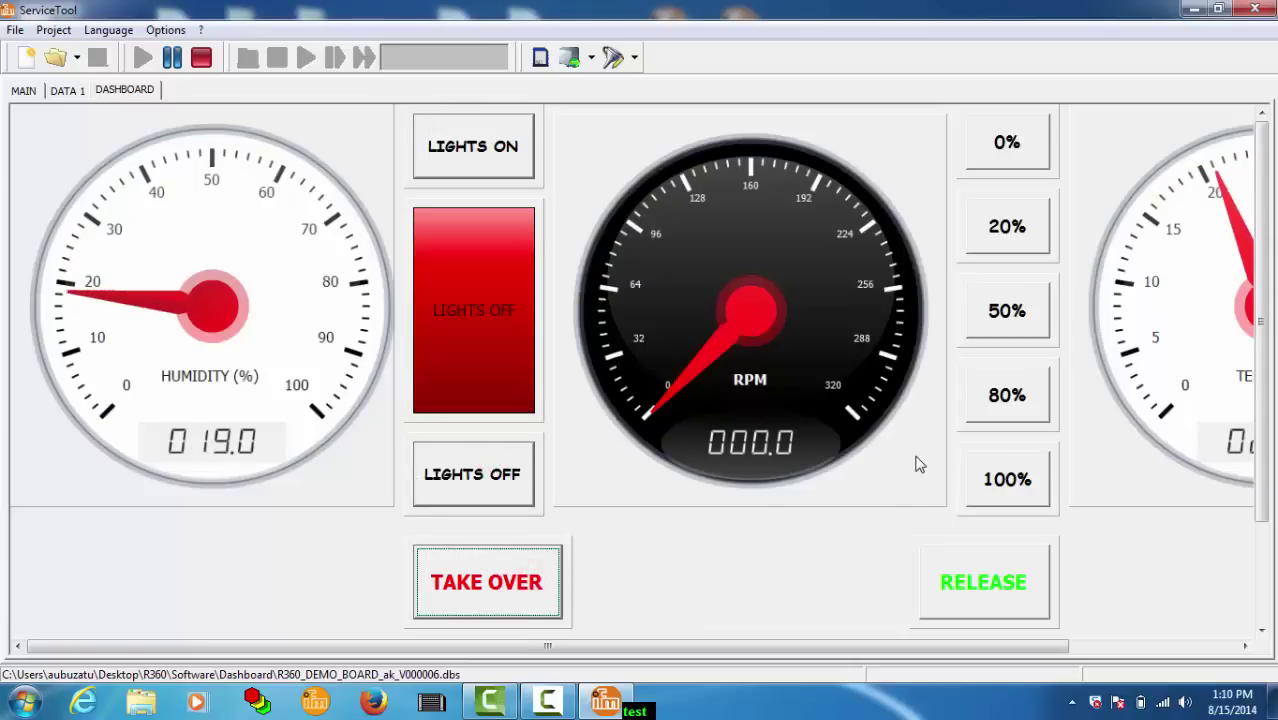
click(984, 398)
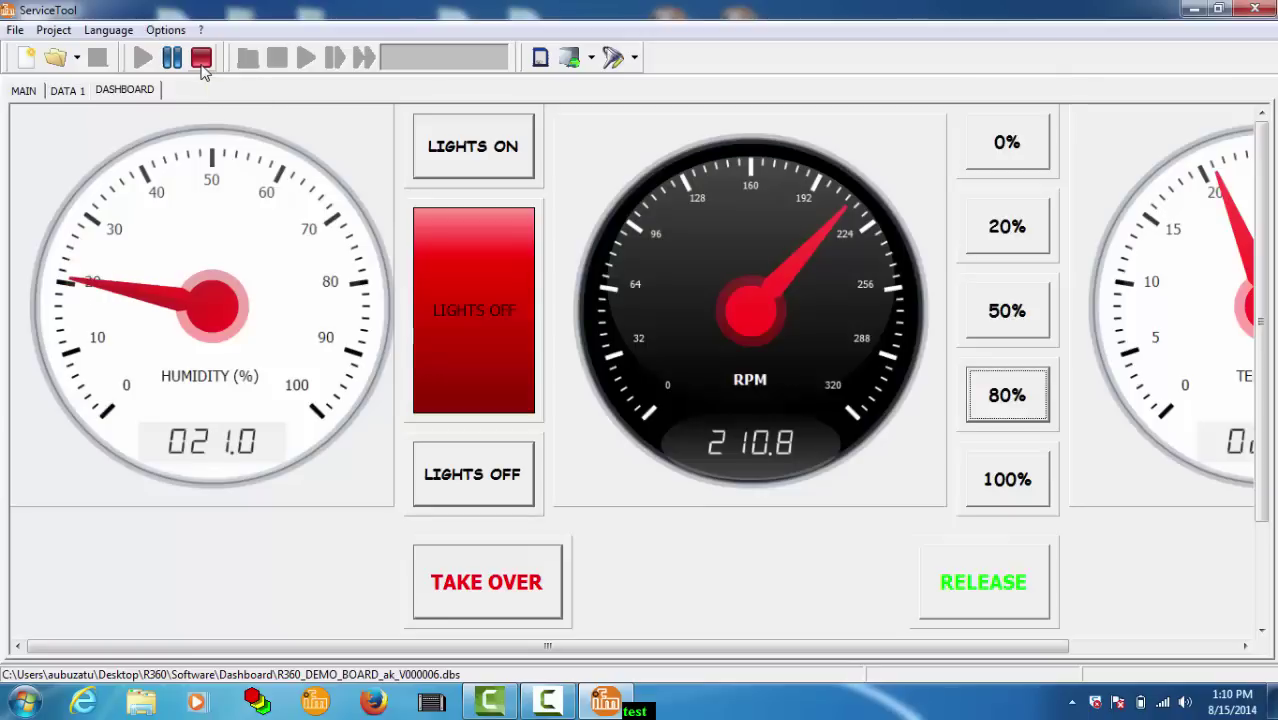
click(201, 62)
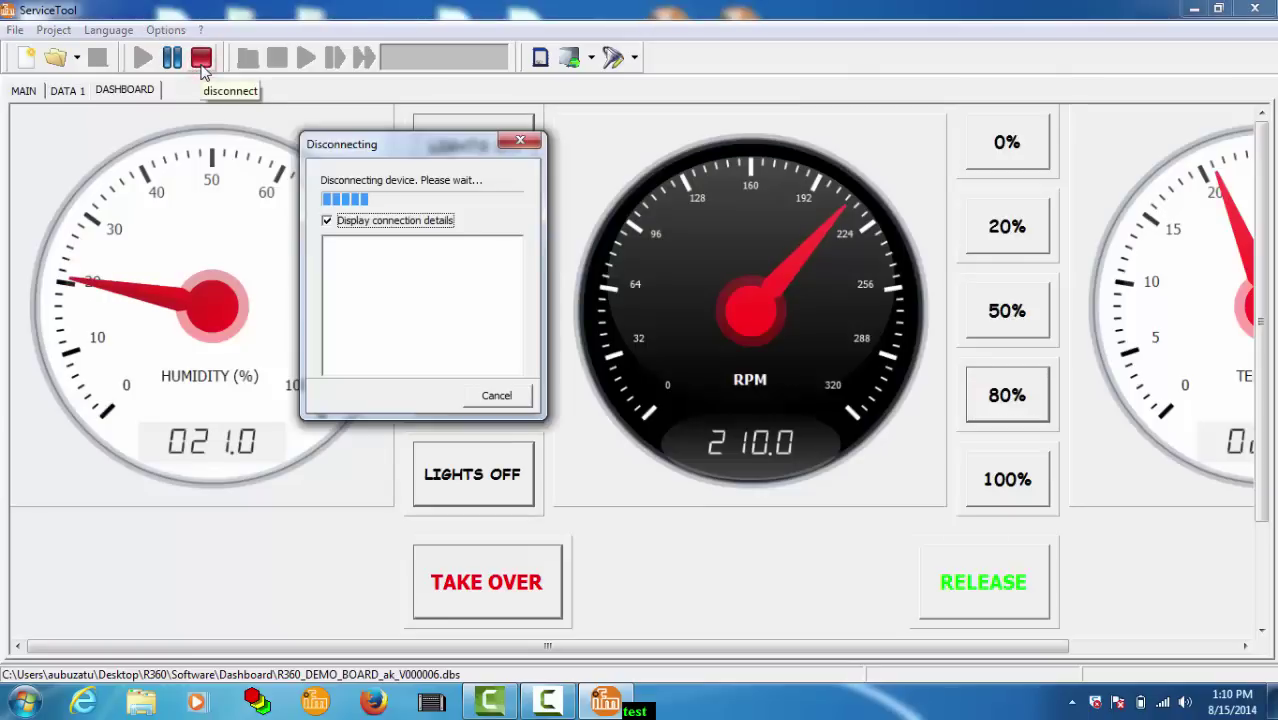